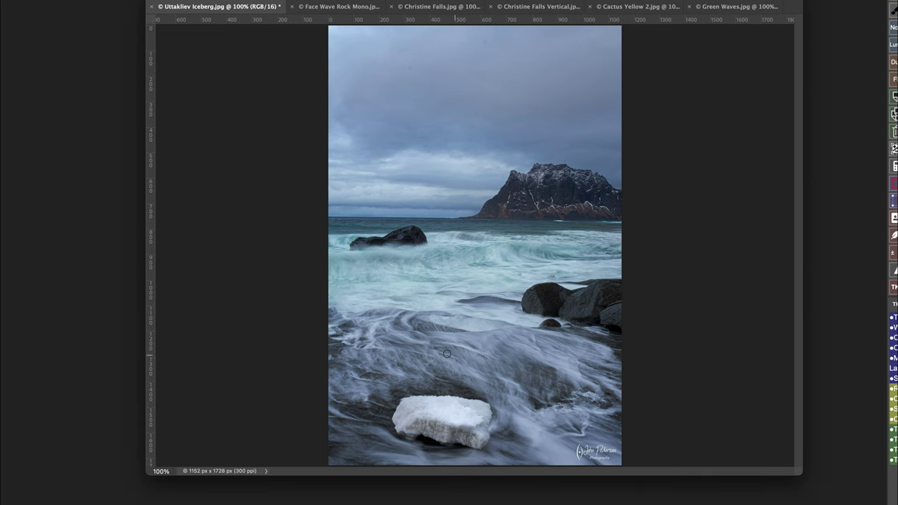
Paint red strokes across the water, surf, mountain base and sky, then undo them.
{"action": "left_click_drag", "start_coordinate": [434, 353], "coordinate": [529, 348]}
{"action": "left_click_drag", "start_coordinate": [442, 260], "coordinate": [556, 257]}
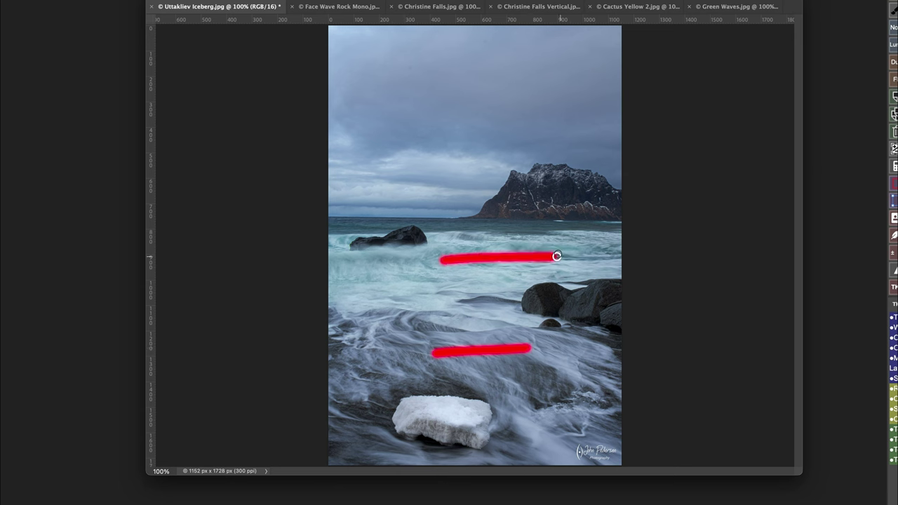
{"action": "left_click_drag", "start_coordinate": [491, 206], "coordinate": [552, 204]}
{"action": "left_click_drag", "start_coordinate": [431, 121], "coordinate": [482, 123]}
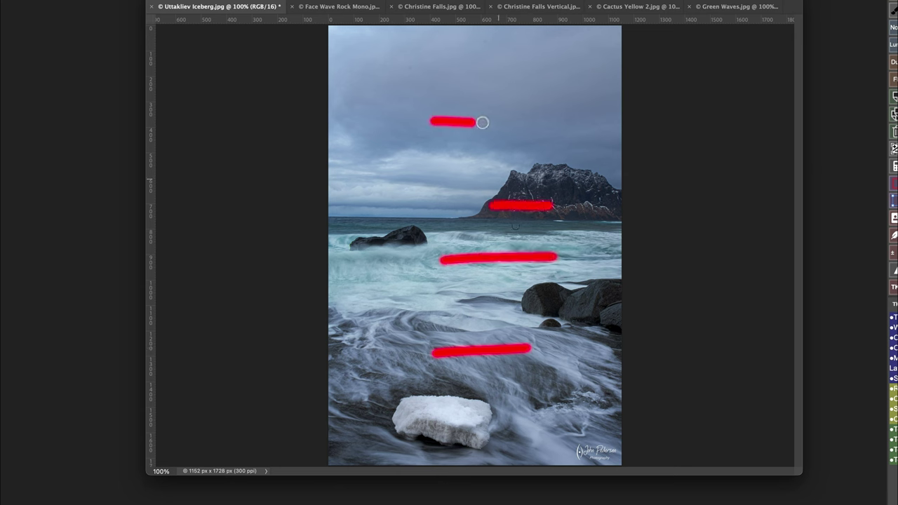
{"action": "key", "text": "super+z"}
{"action": "key", "text": "super+z"}
{"action": "key", "text": "super+z"}
{"action": "key", "text": "super+z"}
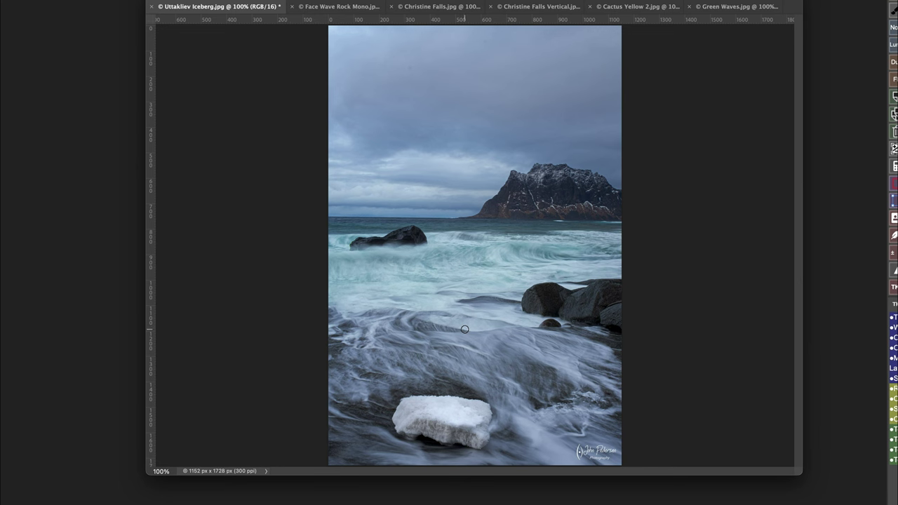
Circle and link the ice block, rocks and snowy peak in red, then undo the markings.
{"action": "mouse_move", "coordinate": [442, 386]}
{"action": "left_mouse_down"}
{"action": "mouse_move", "coordinate": [420, 385]}
{"action": "mouse_move", "coordinate": [384, 391]}
{"action": "mouse_move", "coordinate": [367, 417]}
{"action": "mouse_move", "coordinate": [412, 459]}
{"action": "mouse_move", "coordinate": [473, 465]}
{"action": "mouse_move", "coordinate": [521, 445]}
{"action": "mouse_move", "coordinate": [506, 413]}
{"action": "mouse_move", "coordinate": [428, 388]}
{"action": "left_mouse_up"}
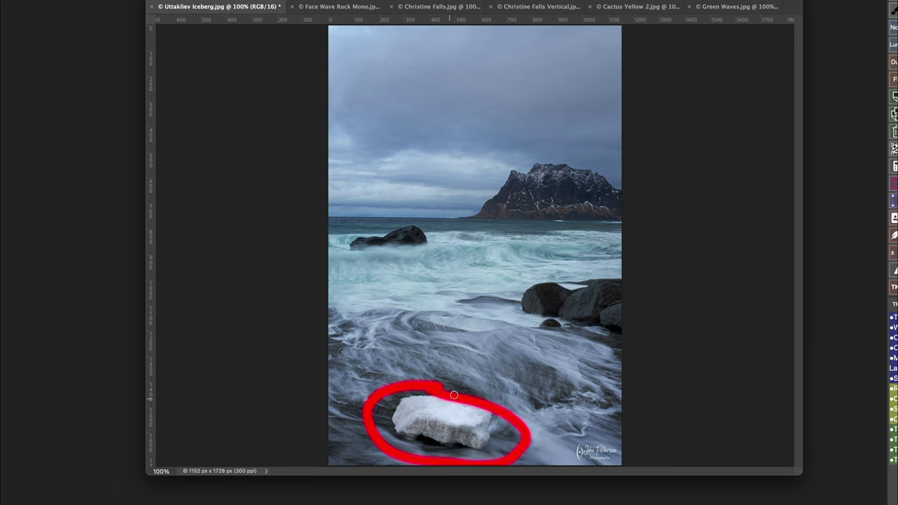
{"action": "mouse_move", "coordinate": [581, 290]}
{"action": "left_mouse_down"}
{"action": "mouse_move", "coordinate": [533, 281]}
{"action": "mouse_move", "coordinate": [517, 307]}
{"action": "mouse_move", "coordinate": [552, 325]}
{"action": "mouse_move", "coordinate": [584, 317]}
{"action": "mouse_move", "coordinate": [567, 287]}
{"action": "left_mouse_up"}
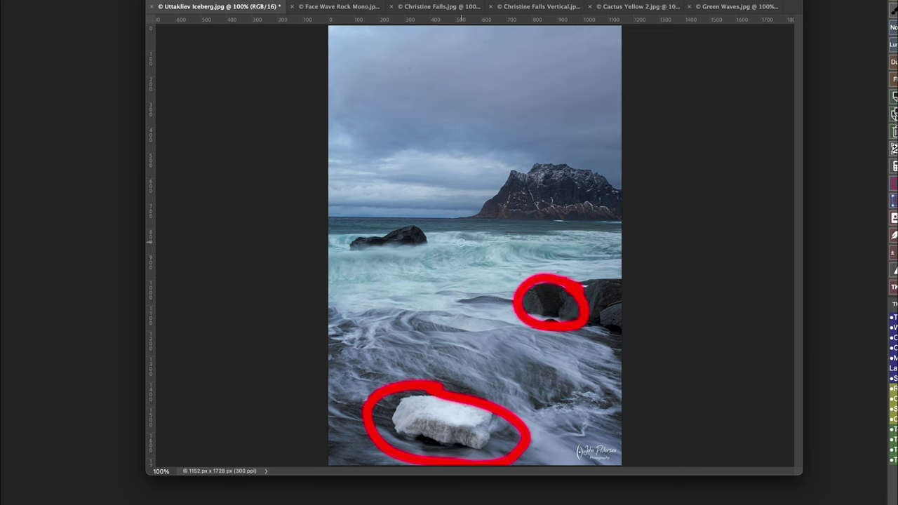
{"action": "left_click_drag", "start_coordinate": [483, 400], "coordinate": [539, 326]}
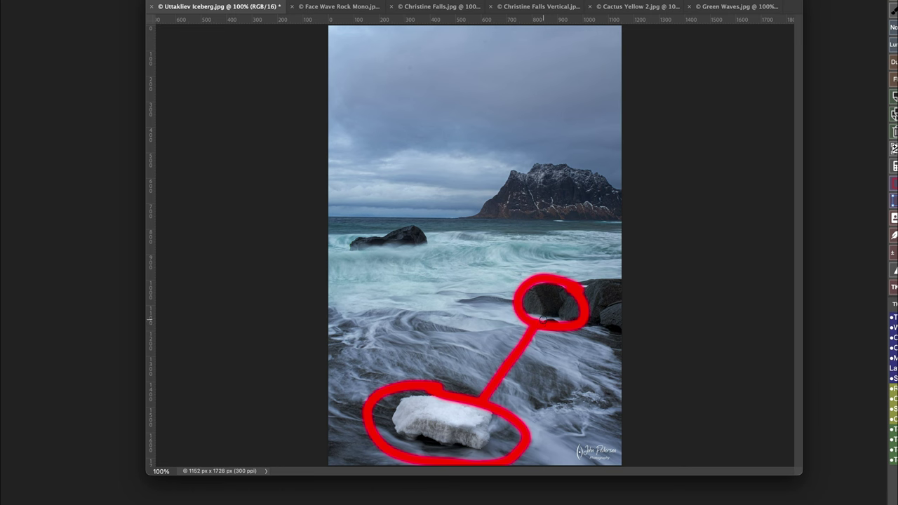
{"action": "mouse_move", "coordinate": [411, 217]}
{"action": "left_mouse_down"}
{"action": "mouse_move", "coordinate": [360, 224]}
{"action": "mouse_move", "coordinate": [346, 252]}
{"action": "mouse_move", "coordinate": [429, 256]}
{"action": "mouse_move", "coordinate": [412, 222]}
{"action": "left_mouse_up"}
{"action": "left_click_drag", "start_coordinate": [526, 292], "coordinate": [409, 247]}
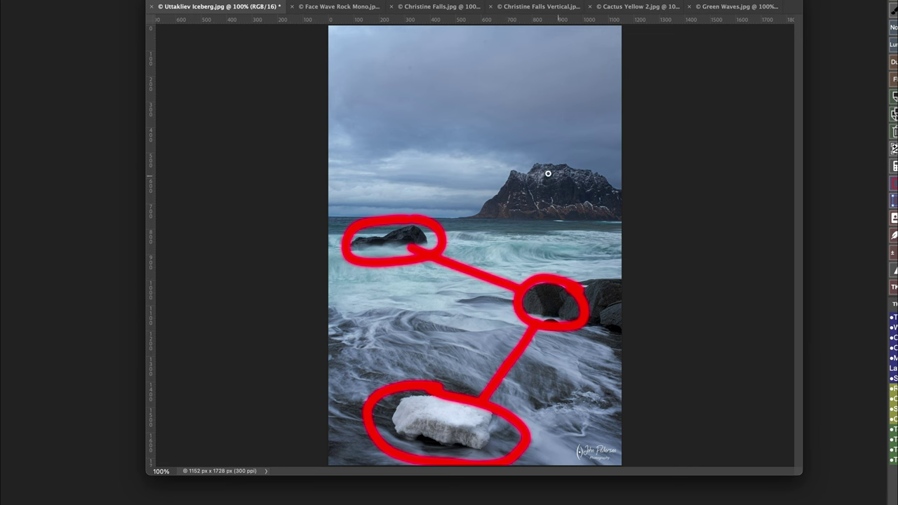
{"action": "mouse_move", "coordinate": [547, 173]}
{"action": "left_mouse_down"}
{"action": "mouse_move", "coordinate": [547, 215]}
{"action": "mouse_move", "coordinate": [582, 199]}
{"action": "mouse_move", "coordinate": [549, 173]}
{"action": "left_mouse_up"}
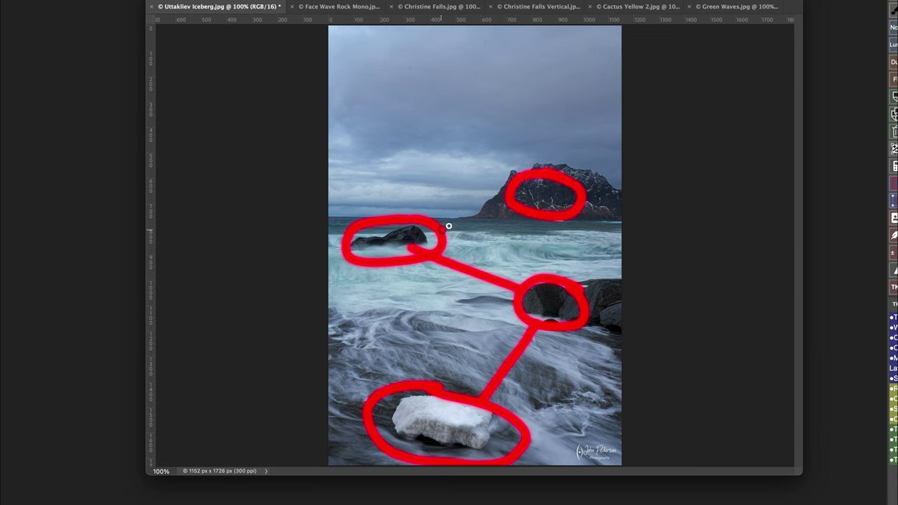
{"action": "left_click_drag", "start_coordinate": [442, 229], "coordinate": [519, 202]}
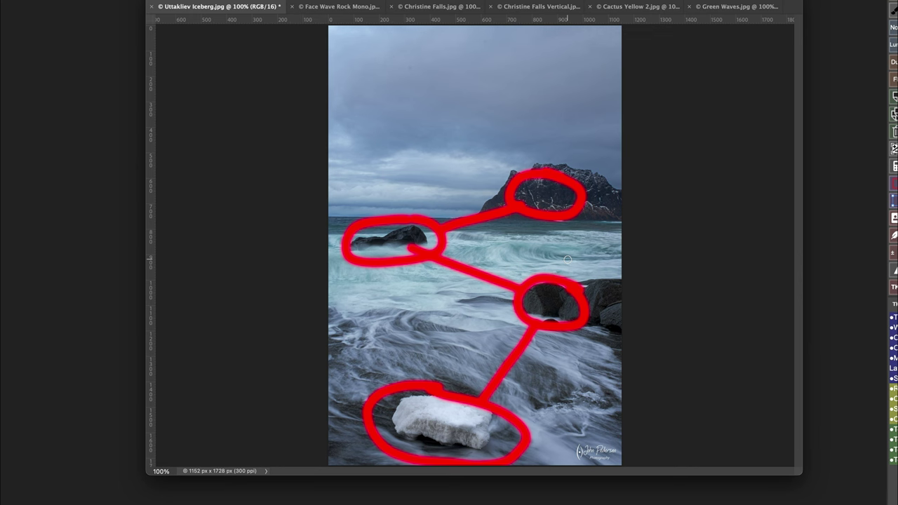
{"action": "key", "text": "ctrl+z"}
{"action": "key", "text": "ctrl+z"}
{"action": "key", "text": "ctrl+z"}
{"action": "key", "text": "ctrl+z"}
{"action": "key", "text": "ctrl+z"}
{"action": "key", "text": "ctrl+z"}
{"action": "key", "text": "ctrl+z"}
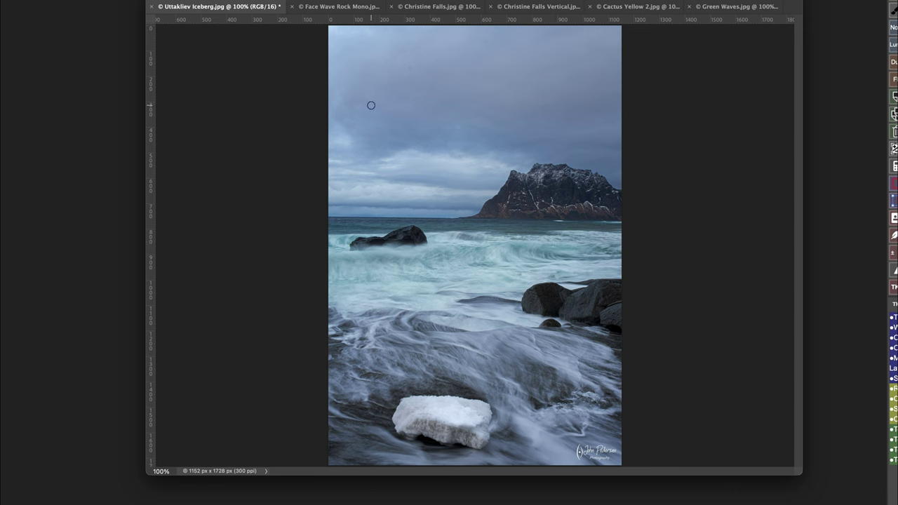
Mark the Face Wave Rock Mono rock and surf in red, undo it, then show Christine Falls.jpg.
{"action": "left_click", "coordinate": [340, 7]}
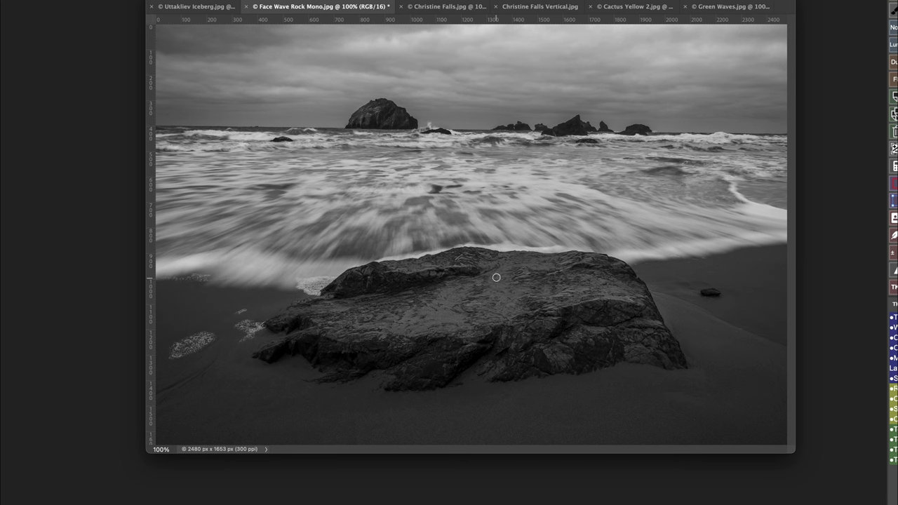
{"action": "mouse_move", "coordinate": [496, 277]}
{"action": "left_mouse_down"}
{"action": "mouse_move", "coordinate": [435, 288]}
{"action": "mouse_move", "coordinate": [450, 320]}
{"action": "mouse_move", "coordinate": [518, 300]}
{"action": "mouse_move", "coordinate": [494, 277]}
{"action": "left_mouse_up"}
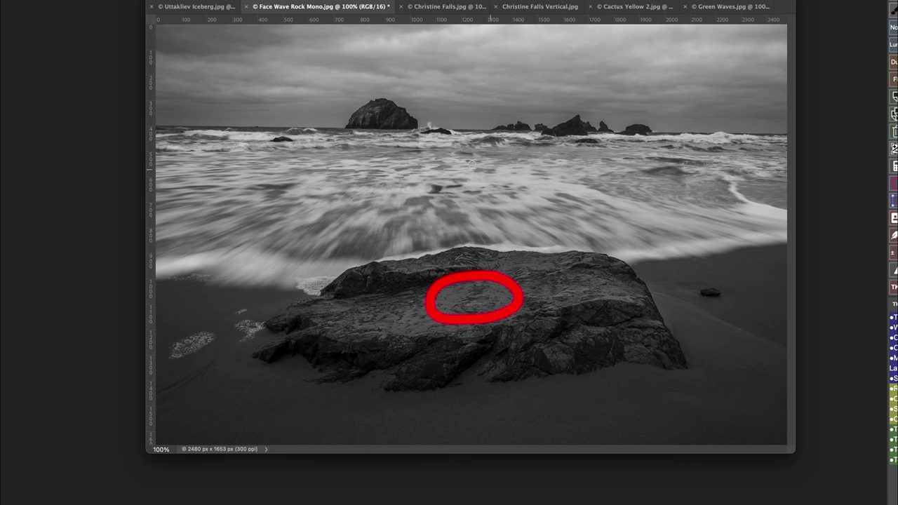
{"action": "mouse_move", "coordinate": [398, 104]}
{"action": "left_mouse_down"}
{"action": "mouse_move", "coordinate": [373, 102]}
{"action": "mouse_move", "coordinate": [359, 126]}
{"action": "mouse_move", "coordinate": [405, 115]}
{"action": "left_mouse_up"}
{"action": "left_click_drag", "start_coordinate": [358, 226], "coordinate": [392, 156]}
{"action": "left_click_drag", "start_coordinate": [421, 213], "coordinate": [423, 154]}
{"action": "left_click_drag", "start_coordinate": [490, 207], "coordinate": [458, 134]}
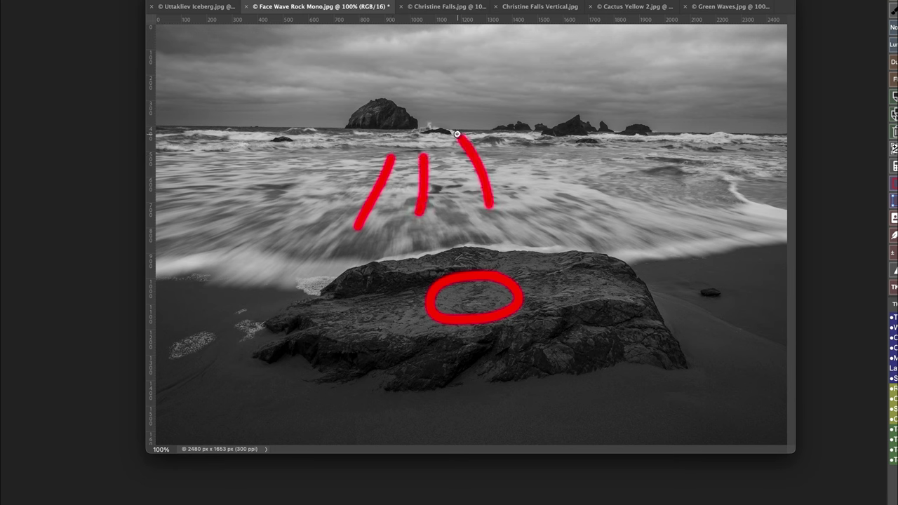
{"action": "left_click_drag", "start_coordinate": [560, 202], "coordinate": [500, 144]}
{"action": "left_click_drag", "start_coordinate": [266, 200], "coordinate": [322, 133]}
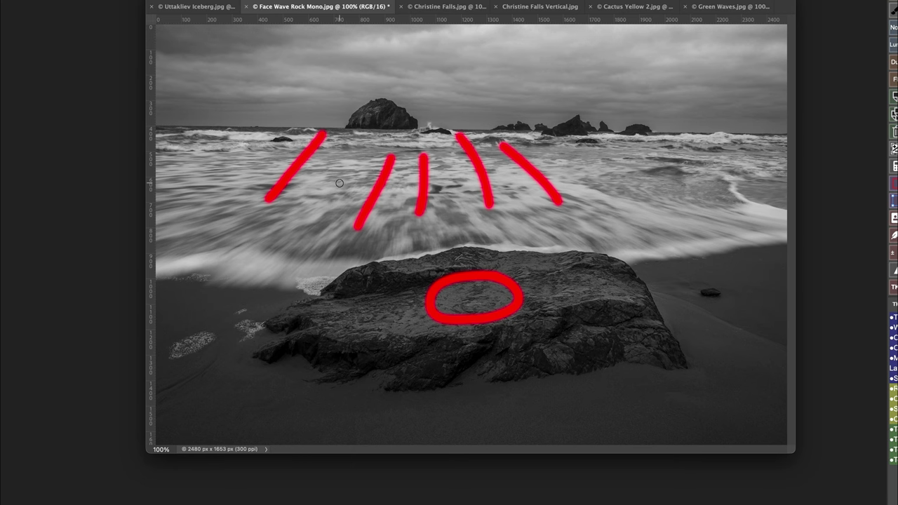
{"action": "key", "text": "ctrl+z"}
{"action": "key", "text": "ctrl+z"}
{"action": "key", "text": "ctrl+z"}
{"action": "key", "text": "ctrl+z"}
{"action": "key", "text": "ctrl+z"}
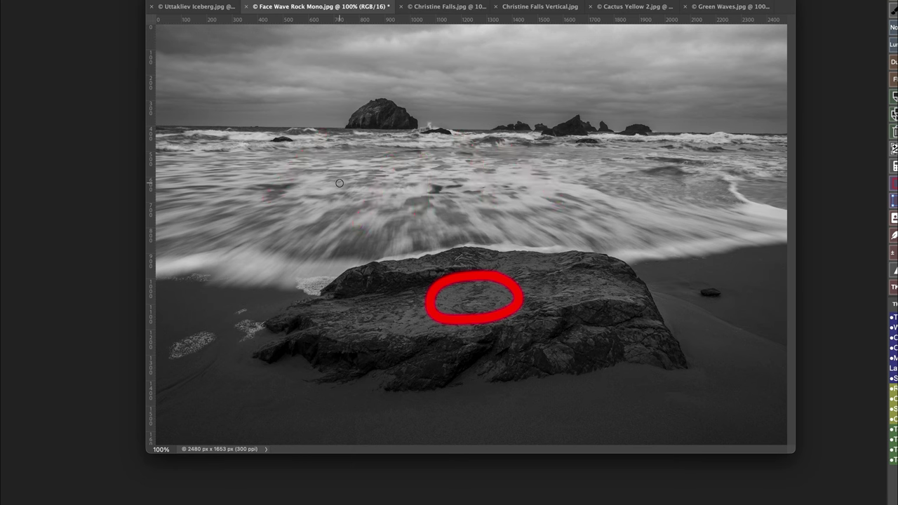
{"action": "key", "text": "ctrl+z"}
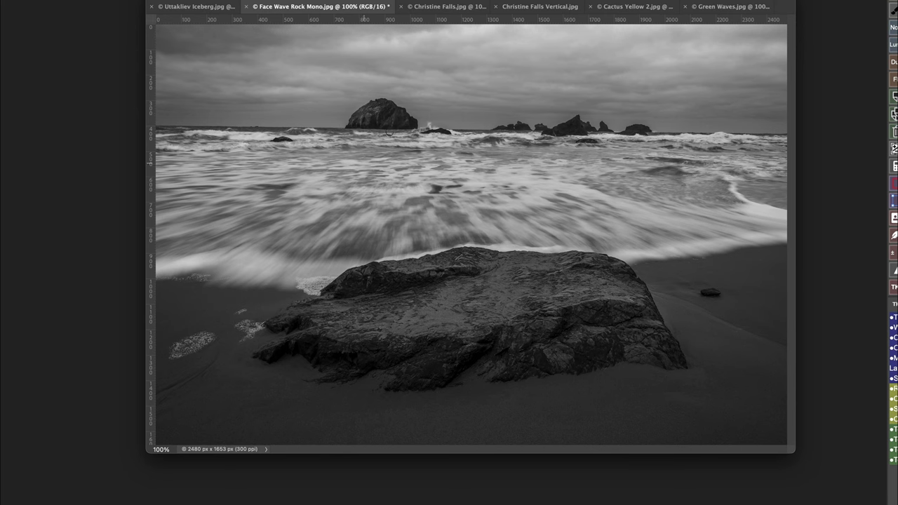
{"action": "left_click", "coordinate": [442, 7]}
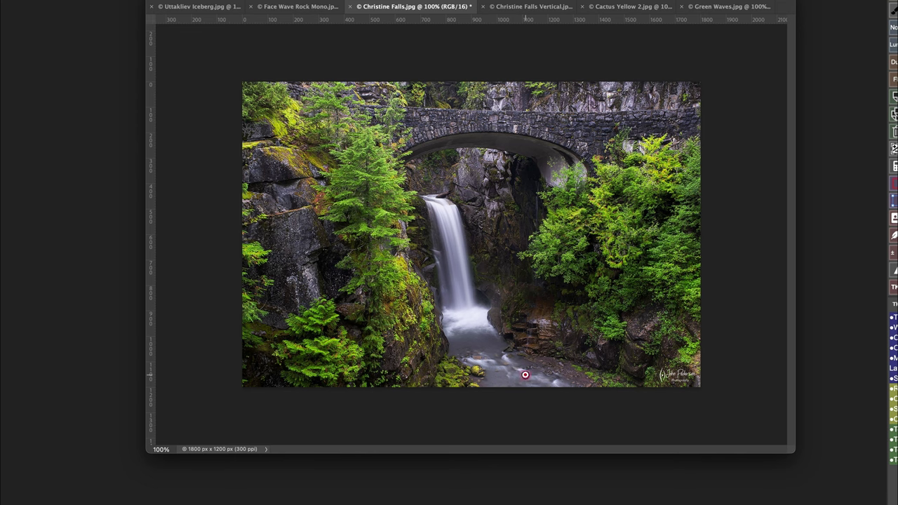
Trace a red line down the waterfall in Christine Falls Vertical.jpg, undoing the loop above the bridge.
{"action": "left_click_drag", "start_coordinate": [525, 375], "coordinate": [486, 346]}
{"action": "left_click", "coordinate": [519, 8]}
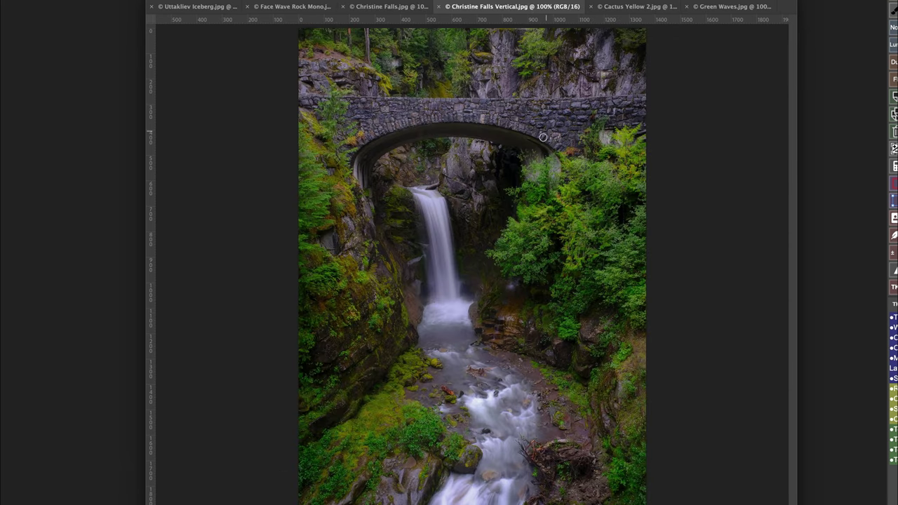
{"action": "mouse_move", "coordinate": [495, 468]}
{"action": "left_mouse_down"}
{"action": "mouse_move", "coordinate": [502, 433]}
{"action": "mouse_move", "coordinate": [459, 341]}
{"action": "mouse_move", "coordinate": [436, 194]}
{"action": "left_mouse_up"}
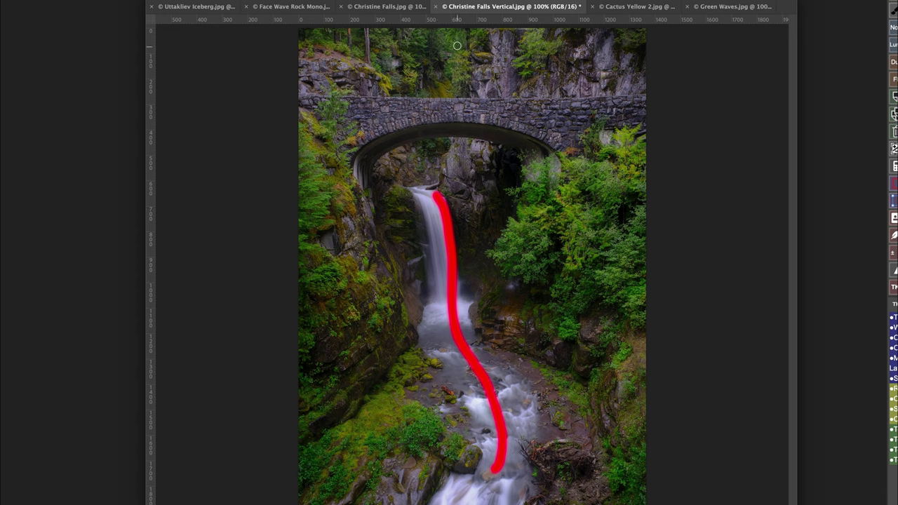
{"action": "mouse_move", "coordinate": [457, 46]}
{"action": "left_mouse_down"}
{"action": "mouse_move", "coordinate": [438, 56]}
{"action": "mouse_move", "coordinate": [456, 42]}
{"action": "left_mouse_up"}
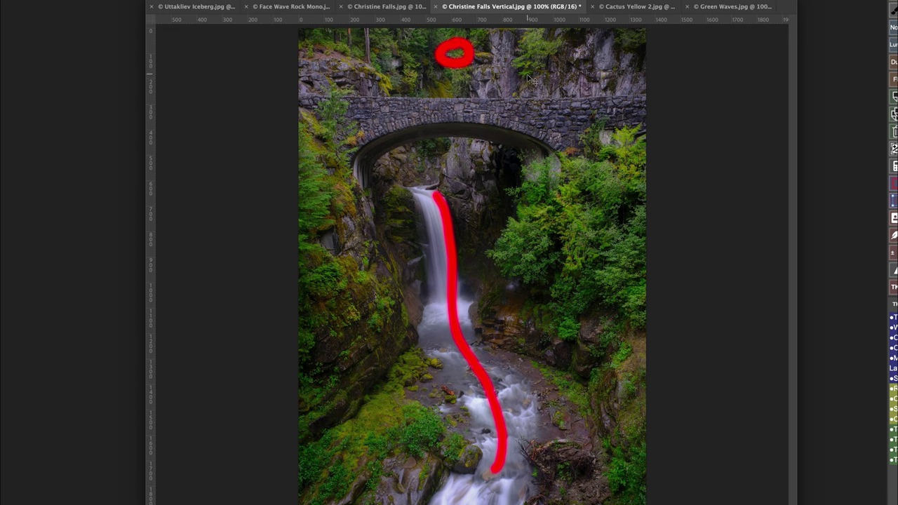
{"action": "key", "text": "ctrl+z"}
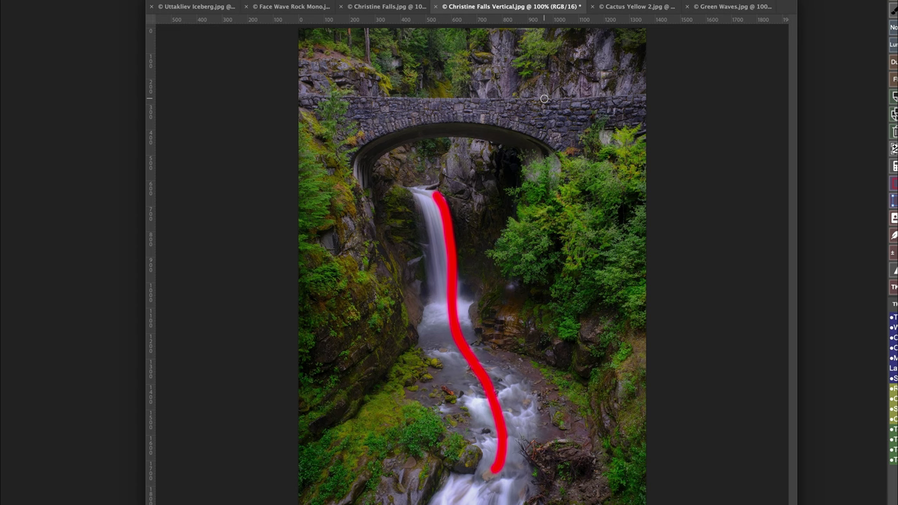
Bring the Cactus Yellow 2.jpg document to the front.
{"action": "left_click", "coordinate": [630, 7]}
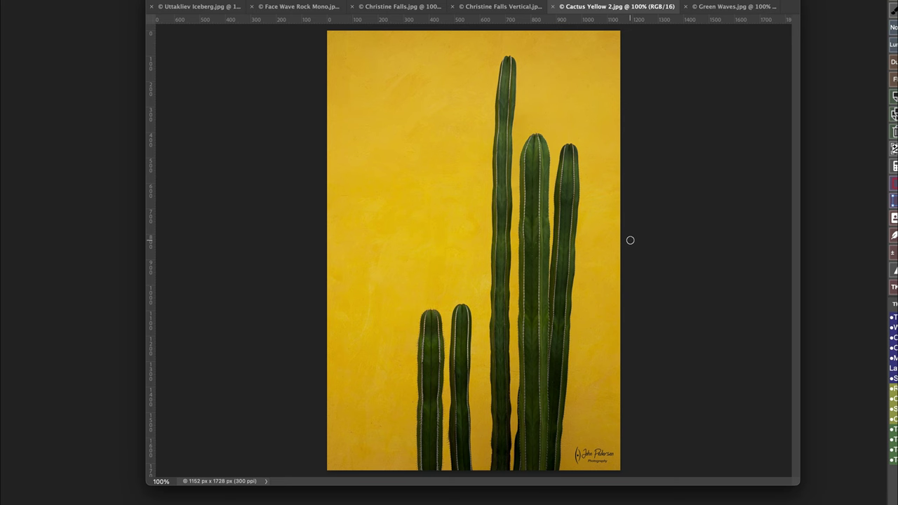
In the Green Waves photo, paint red strokes across the lower, middle and upper hills and top field.
{"action": "left_click", "coordinate": [716, 7]}
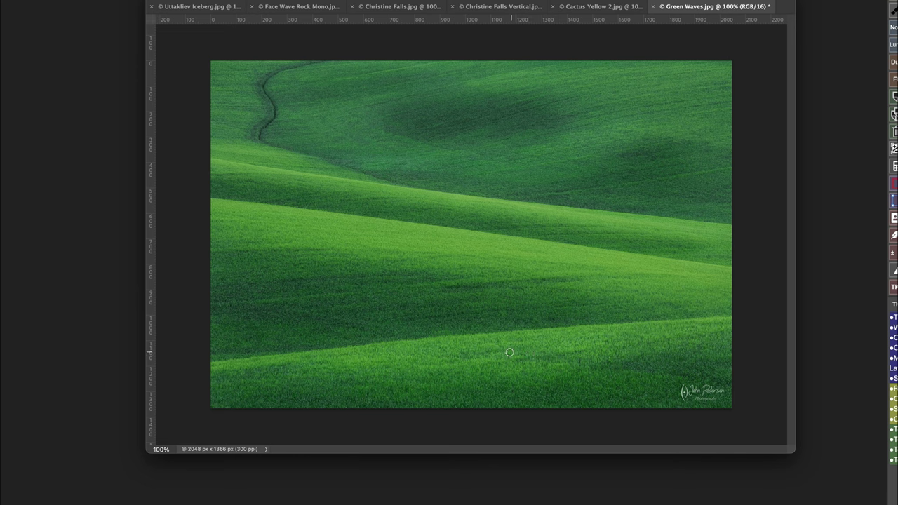
{"action": "left_click_drag", "start_coordinate": [455, 351], "coordinate": [555, 343]}
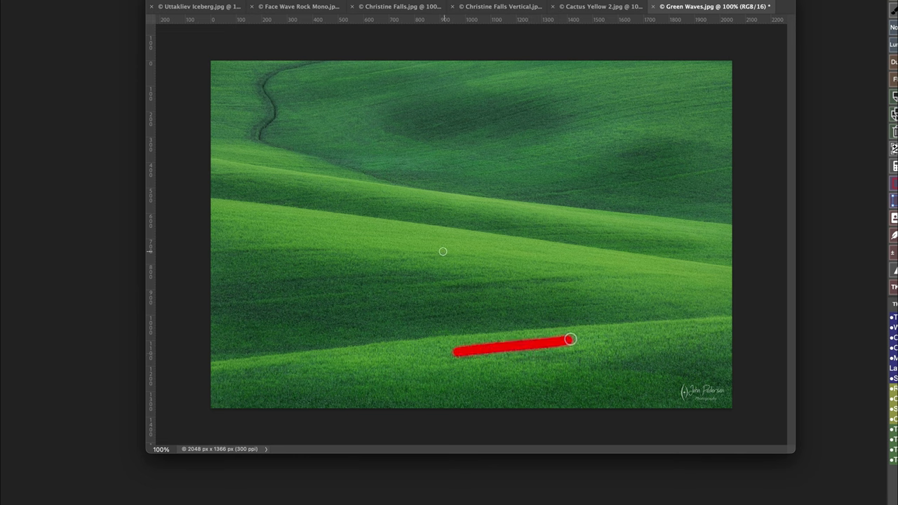
{"action": "left_click_drag", "start_coordinate": [431, 245], "coordinate": [539, 258]}
{"action": "left_click_drag", "start_coordinate": [465, 203], "coordinate": [513, 208]}
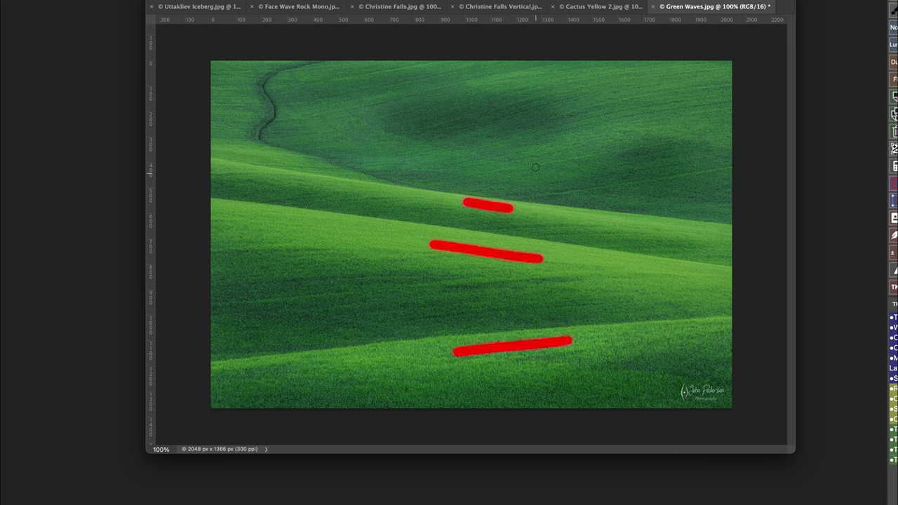
{"action": "left_click_drag", "start_coordinate": [530, 157], "coordinate": [606, 129]}
{"action": "left_click", "coordinate": [526, 73]}
{"action": "left_click_drag", "start_coordinate": [505, 73], "coordinate": [474, 74]}
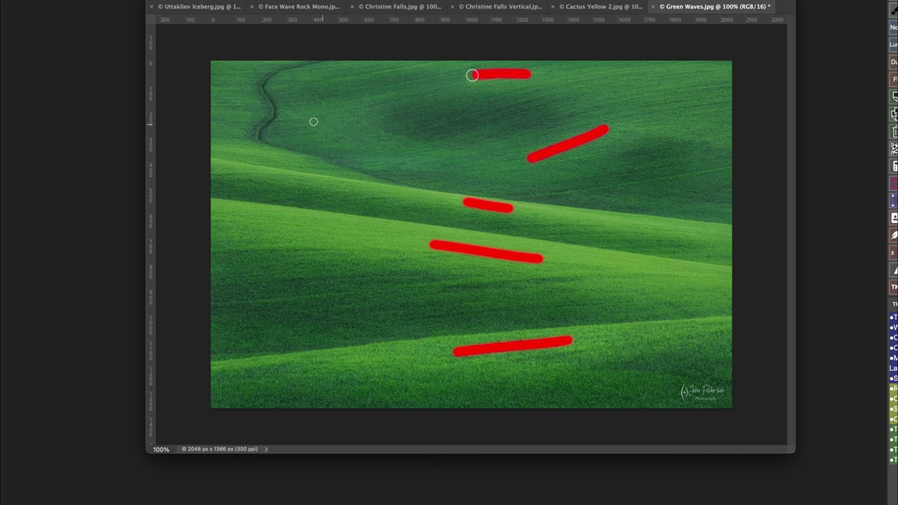
Add red loops over the dark patches and horizontal lines lower down toward the bottom edge.
{"action": "left_click_drag", "start_coordinate": [316, 105], "coordinate": [345, 145]}
{"action": "left_click_drag", "start_coordinate": [237, 70], "coordinate": [226, 111]}
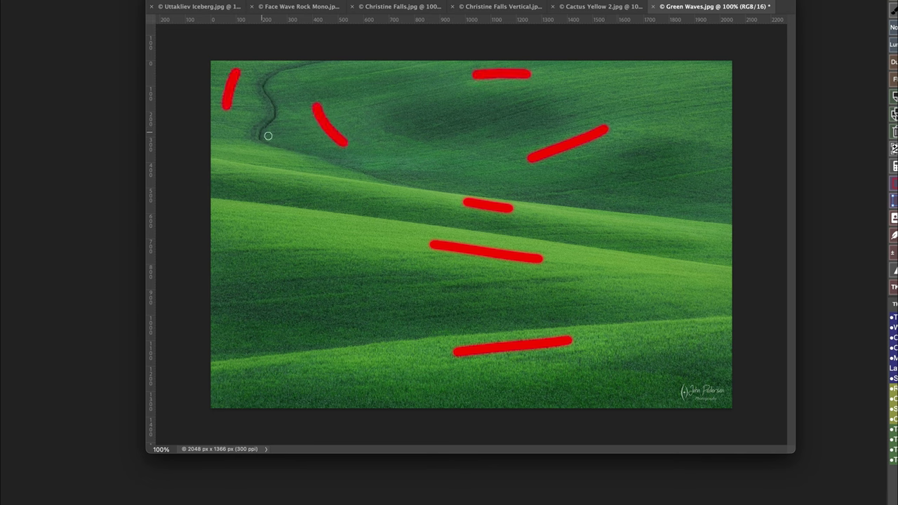
{"action": "mouse_move", "coordinate": [463, 108]}
{"action": "left_mouse_down"}
{"action": "mouse_move", "coordinate": [460, 131]}
{"action": "mouse_move", "coordinate": [477, 102]}
{"action": "left_mouse_up"}
{"action": "mouse_move", "coordinate": [670, 158]}
{"action": "left_mouse_down"}
{"action": "mouse_move", "coordinate": [649, 164]}
{"action": "mouse_move", "coordinate": [664, 171]}
{"action": "mouse_move", "coordinate": [661, 179]}
{"action": "left_mouse_up"}
{"action": "left_click_drag", "start_coordinate": [332, 202], "coordinate": [418, 206]}
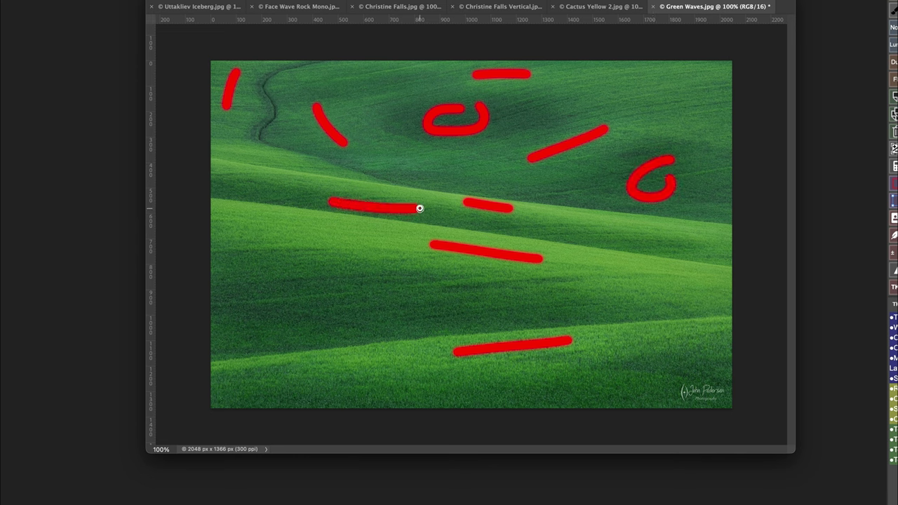
{"action": "left_click_drag", "start_coordinate": [317, 303], "coordinate": [391, 300]}
{"action": "left_click_drag", "start_coordinate": [466, 393], "coordinate": [555, 390]}
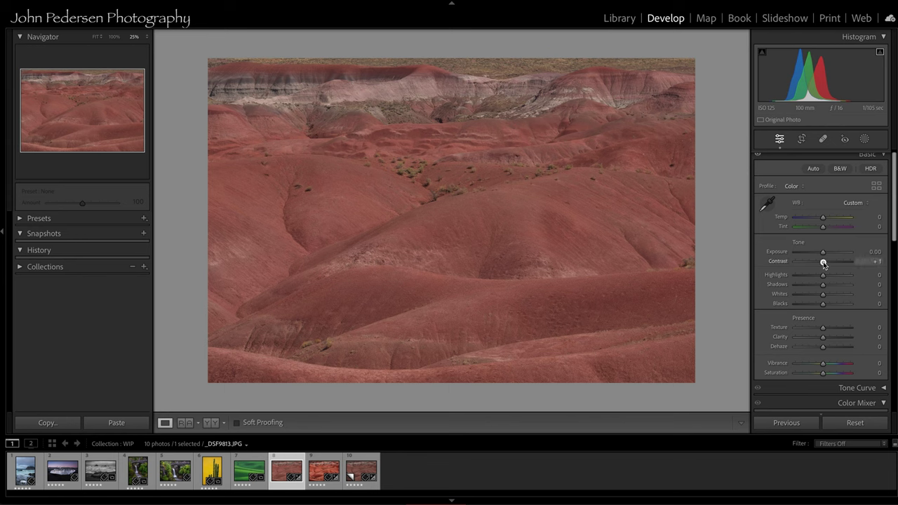
Raise Contrast to +46, then ease it back to +21.
{"action": "left_click_drag", "start_coordinate": [823, 261], "coordinate": [836, 262]}
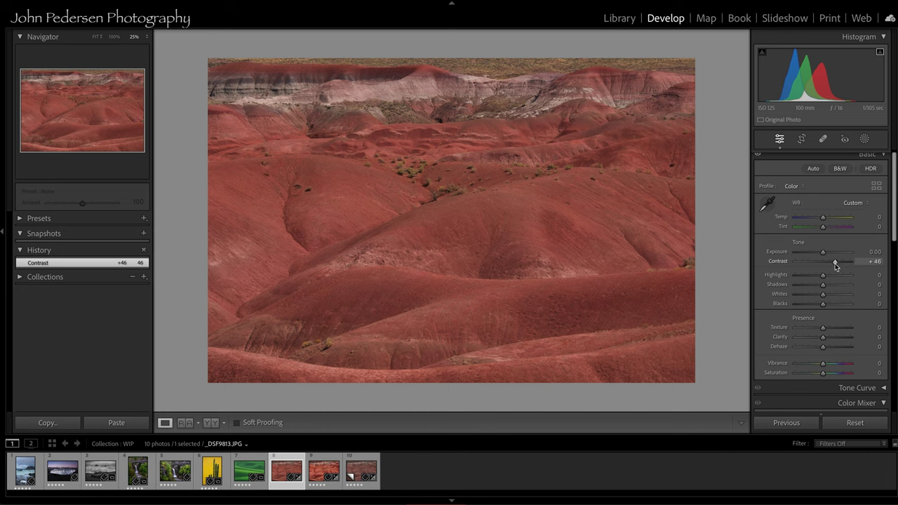
{"action": "left_click_drag", "start_coordinate": [836, 263], "coordinate": [828, 262]}
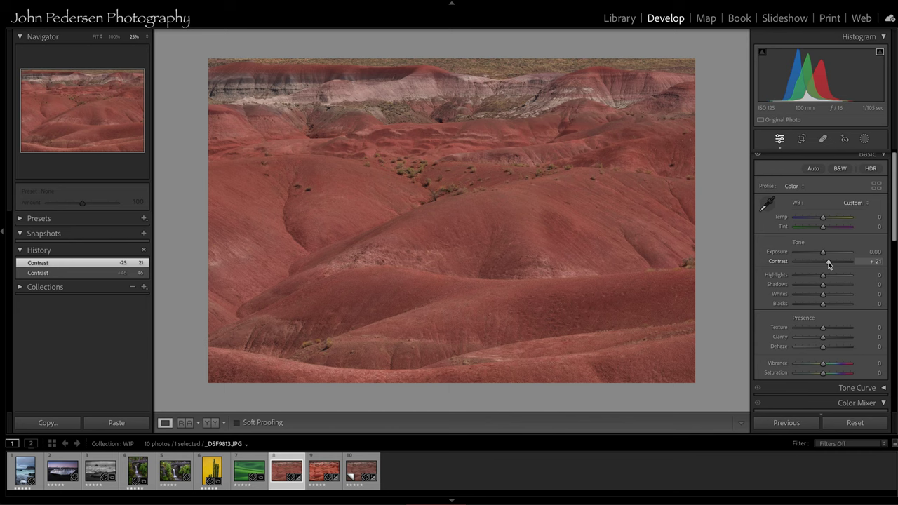
Reset Contrast to 0, try darkening Blacks, then reset Whites and Blacks to 0.
{"action": "double_click", "coordinate": [780, 260]}
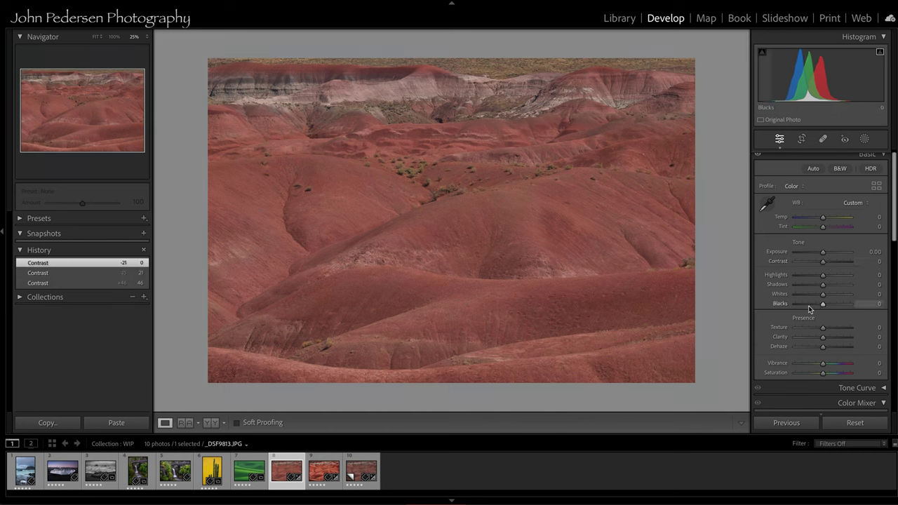
{"action": "mouse_move", "coordinate": [822, 307]}
{"action": "left_mouse_down"}
{"action": "mouse_move", "coordinate": [811, 305]}
{"action": "mouse_move", "coordinate": [831, 294]}
{"action": "mouse_move", "coordinate": [811, 306]}
{"action": "left_mouse_up"}
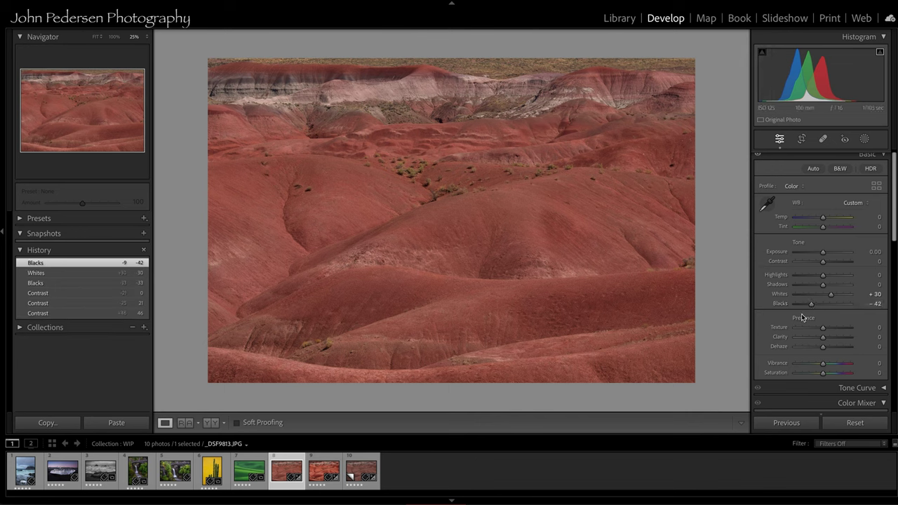
{"action": "double_click", "coordinate": [782, 295]}
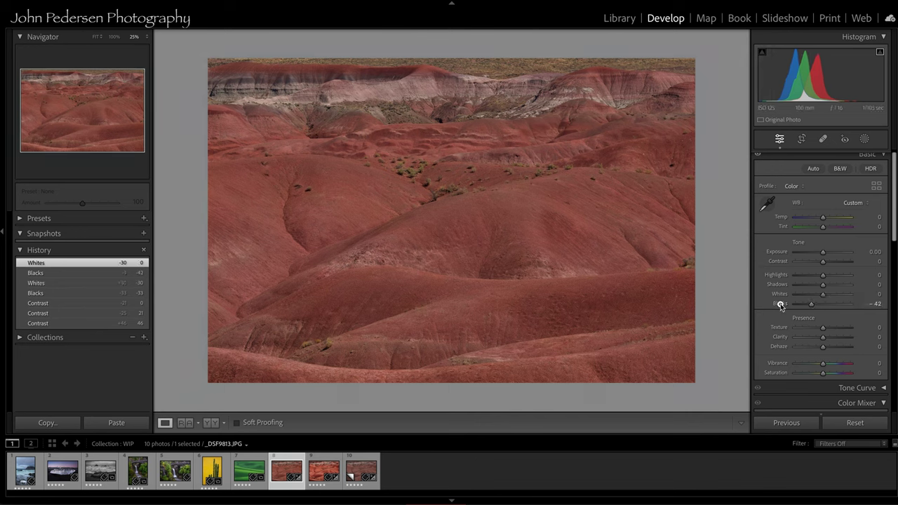
{"action": "double_click", "coordinate": [779, 303]}
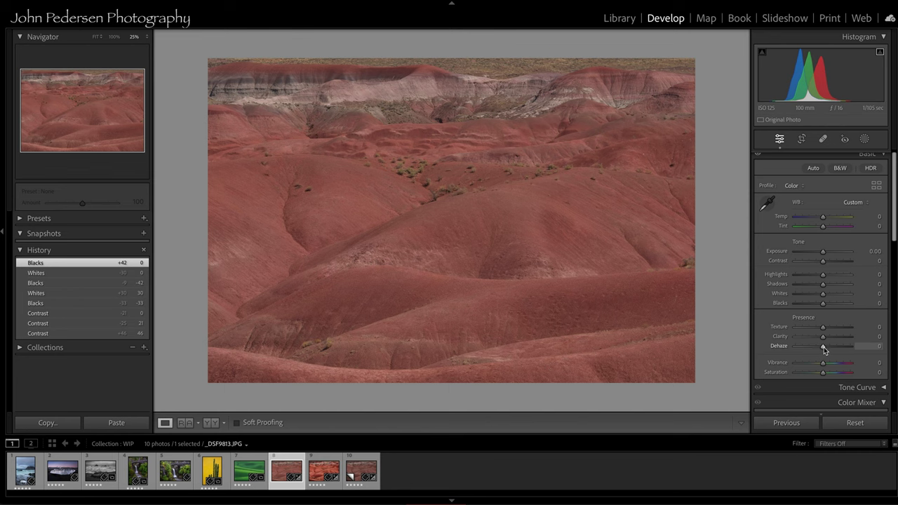
Set Dehaze +25, Blacks -25 and Whites +21, then show a left-right Before/After comparison.
{"action": "left_click_drag", "start_coordinate": [824, 348], "coordinate": [830, 349]}
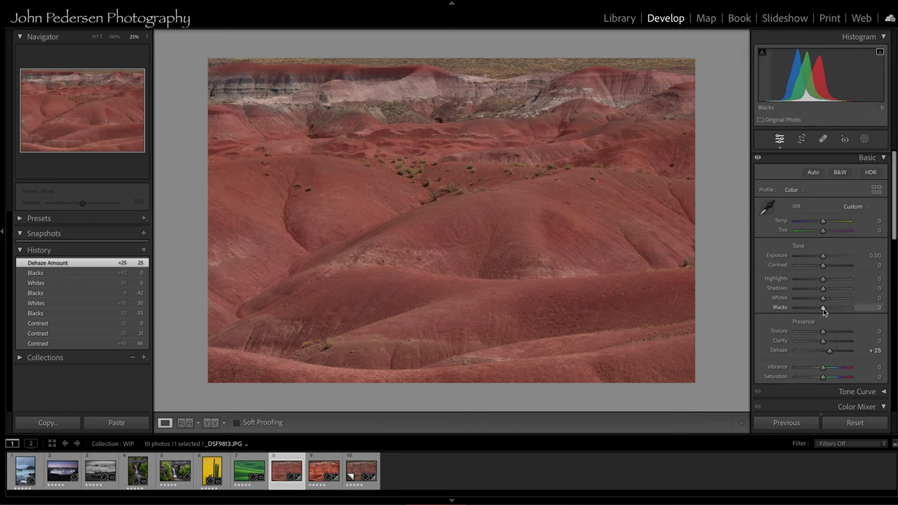
{"action": "left_click_drag", "start_coordinate": [824, 309], "coordinate": [816, 309]}
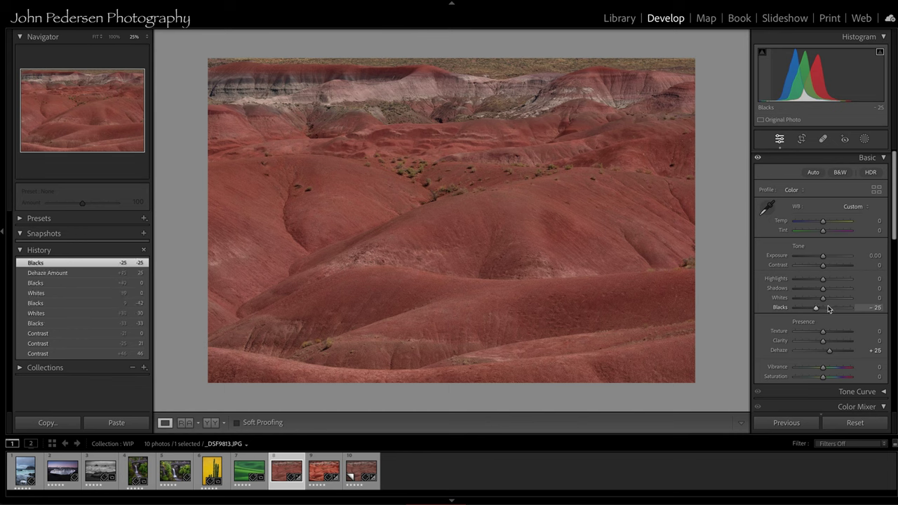
{"action": "left_click_drag", "start_coordinate": [825, 301], "coordinate": [830, 300]}
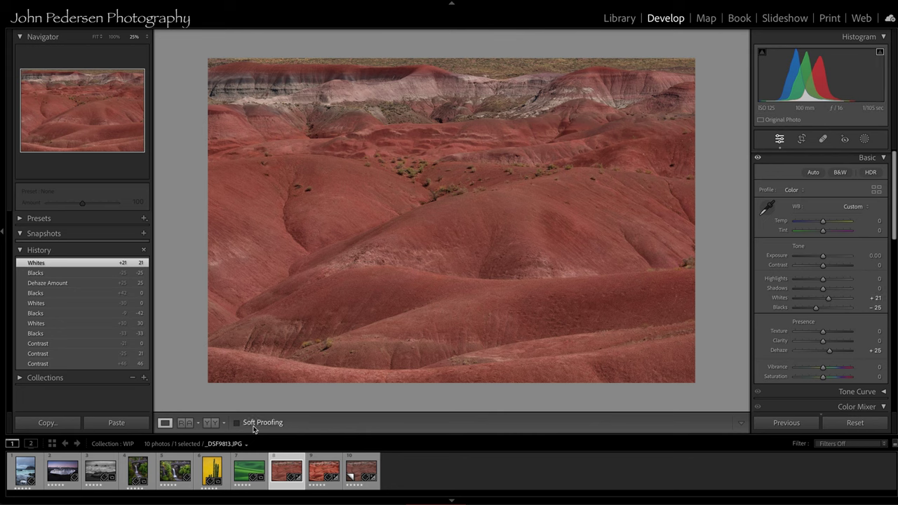
{"action": "left_click", "coordinate": [211, 422]}
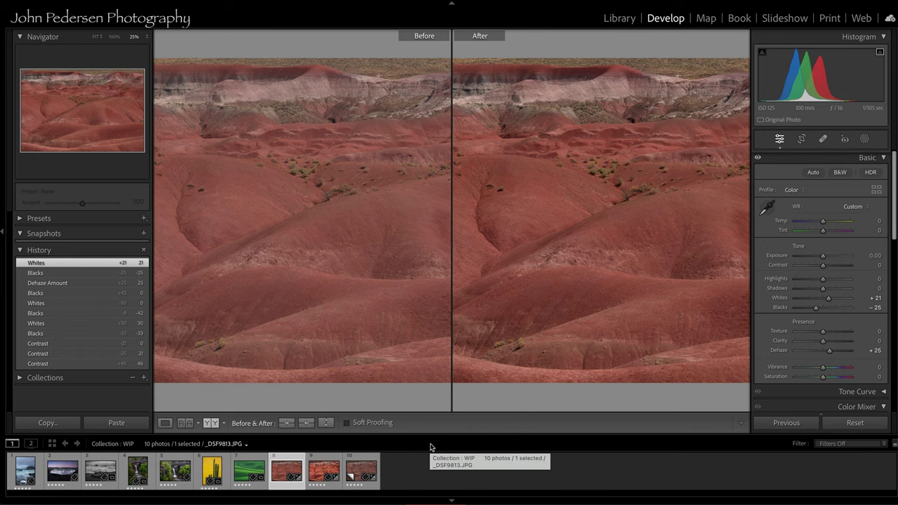
Return to the single-image Loupe view and set Vibrance to +14.
{"action": "key", "text": "y"}
{"action": "scroll", "coordinate": [777, 281], "scroll_direction": "down", "scroll_amount": 1}
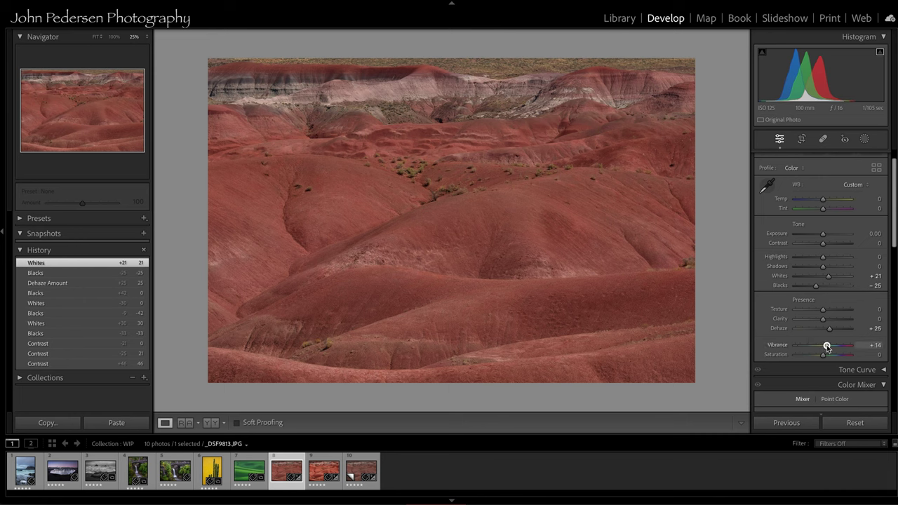
{"action": "left_click_drag", "start_coordinate": [827, 346], "coordinate": [827, 346]}
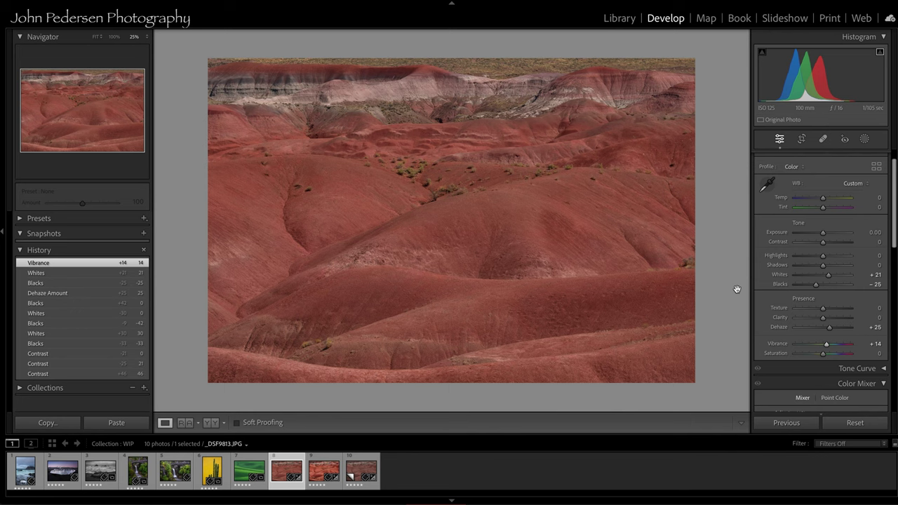
Add a new Brush mask from the Masking panel's Add New Mask list.
{"action": "left_click", "coordinate": [866, 142]}
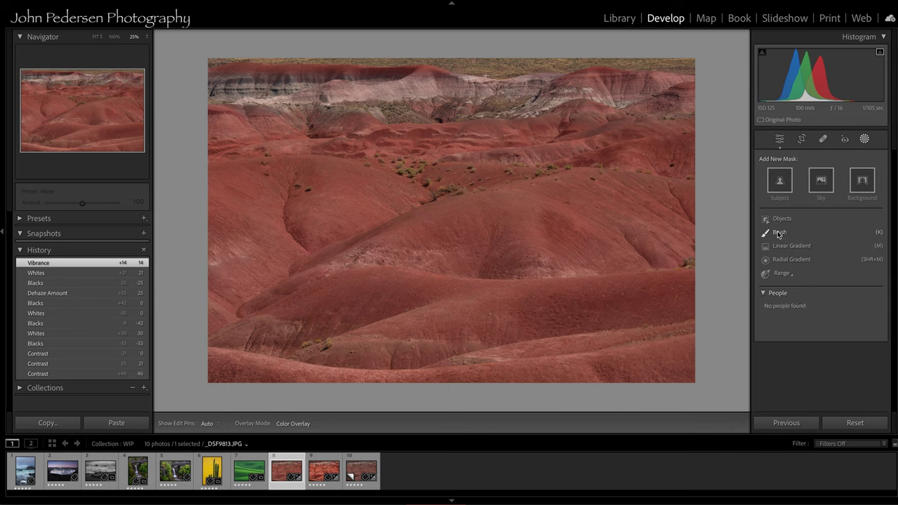
{"action": "left_click", "coordinate": [777, 232]}
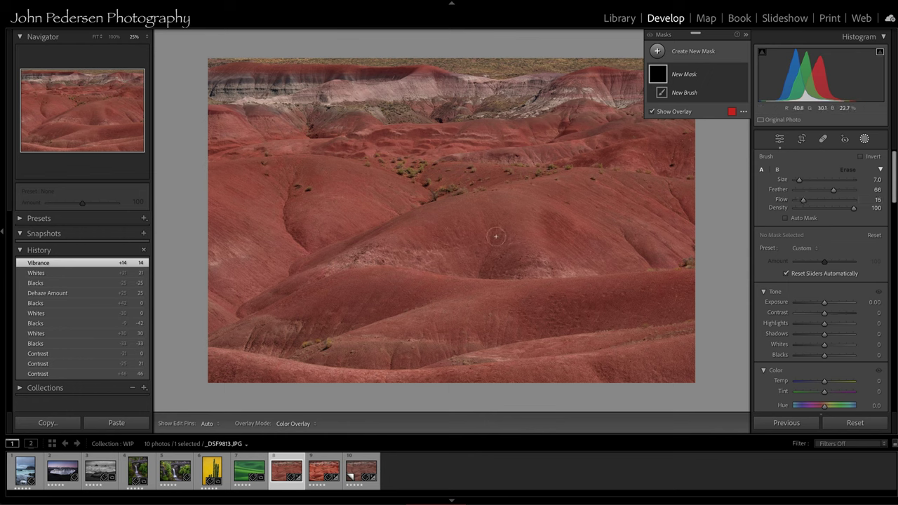
Brush the central, right, left and lower-left hillsides into Mask 1.
{"action": "key", "text": "h"}
{"action": "mouse_move", "coordinate": [498, 256]}
{"action": "left_mouse_down"}
{"action": "mouse_move", "coordinate": [486, 269]}
{"action": "mouse_move", "coordinate": [503, 262]}
{"action": "mouse_move", "coordinate": [491, 273]}
{"action": "mouse_move", "coordinate": [503, 239]}
{"action": "mouse_move", "coordinate": [491, 225]}
{"action": "mouse_move", "coordinate": [473, 272]}
{"action": "mouse_move", "coordinate": [492, 232]}
{"action": "left_mouse_up"}
{"action": "mouse_move", "coordinate": [557, 224]}
{"action": "left_mouse_down"}
{"action": "mouse_move", "coordinate": [589, 264]}
{"action": "mouse_move", "coordinate": [593, 249]}
{"action": "left_mouse_up"}
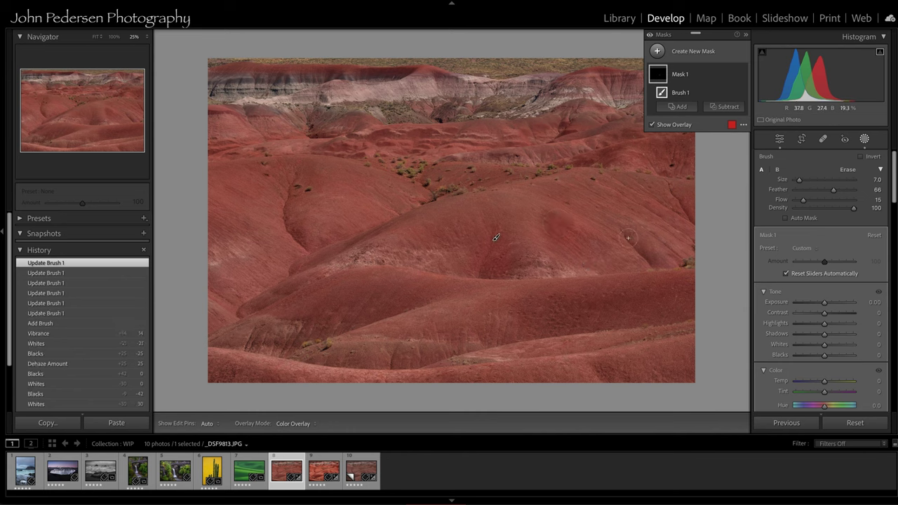
{"action": "key", "text": "h"}
{"action": "key", "text": "h"}
{"action": "left_click_drag", "start_coordinate": [659, 262], "coordinate": [651, 264]}
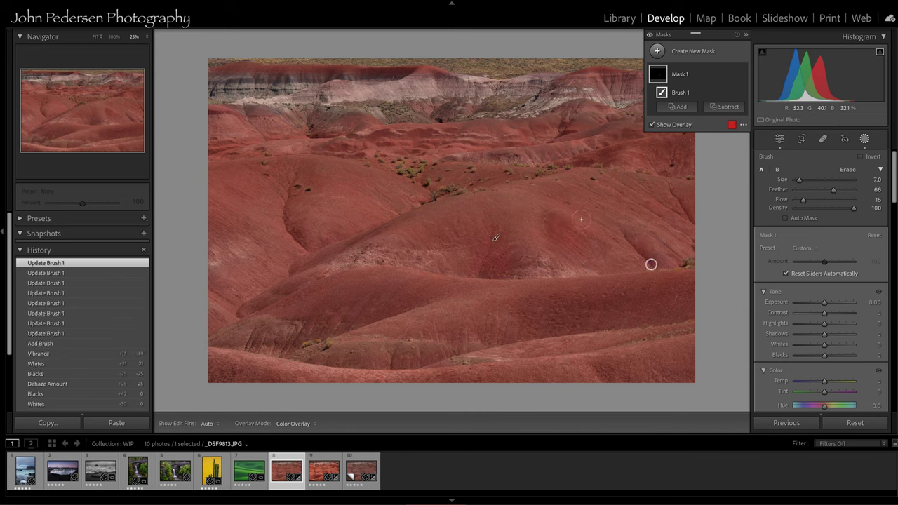
{"action": "mouse_move", "coordinate": [293, 177]}
{"action": "left_mouse_down"}
{"action": "mouse_move", "coordinate": [288, 221]}
{"action": "mouse_move", "coordinate": [307, 250]}
{"action": "mouse_move", "coordinate": [282, 199]}
{"action": "mouse_move", "coordinate": [292, 176]}
{"action": "left_mouse_up"}
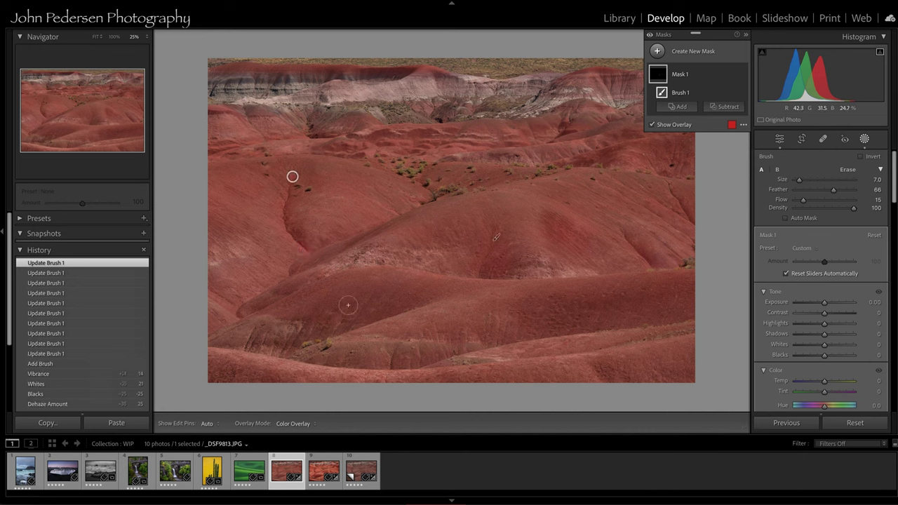
{"action": "key", "text": "h"}
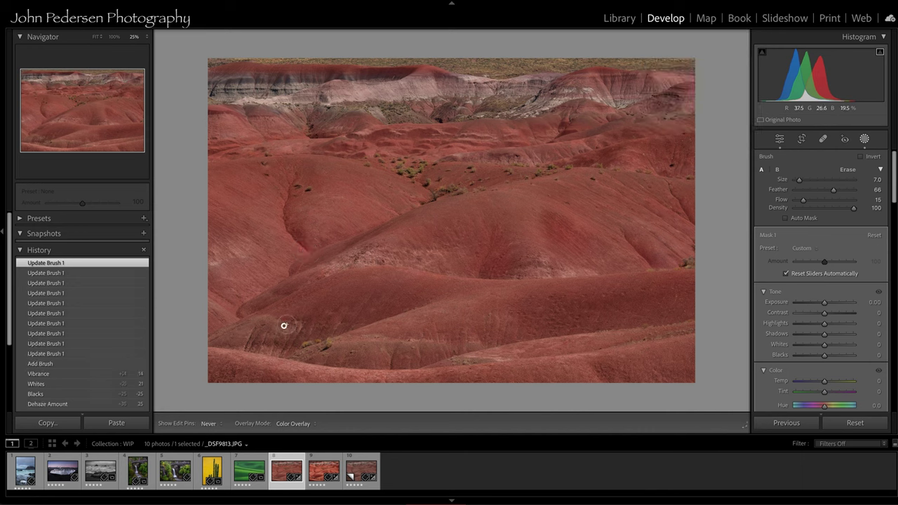
{"action": "mouse_move", "coordinate": [261, 340]}
{"action": "left_mouse_down"}
{"action": "mouse_move", "coordinate": [375, 300]}
{"action": "mouse_move", "coordinate": [282, 345]}
{"action": "mouse_move", "coordinate": [259, 334]}
{"action": "mouse_move", "coordinate": [238, 342]}
{"action": "mouse_move", "coordinate": [261, 327]}
{"action": "mouse_move", "coordinate": [231, 339]}
{"action": "left_mouse_up"}
Add the lower-right hillside to Mask 1 and drag its Exposure down to about -3.98.
{"action": "left_click_drag", "start_coordinate": [521, 313], "coordinate": [639, 294]}
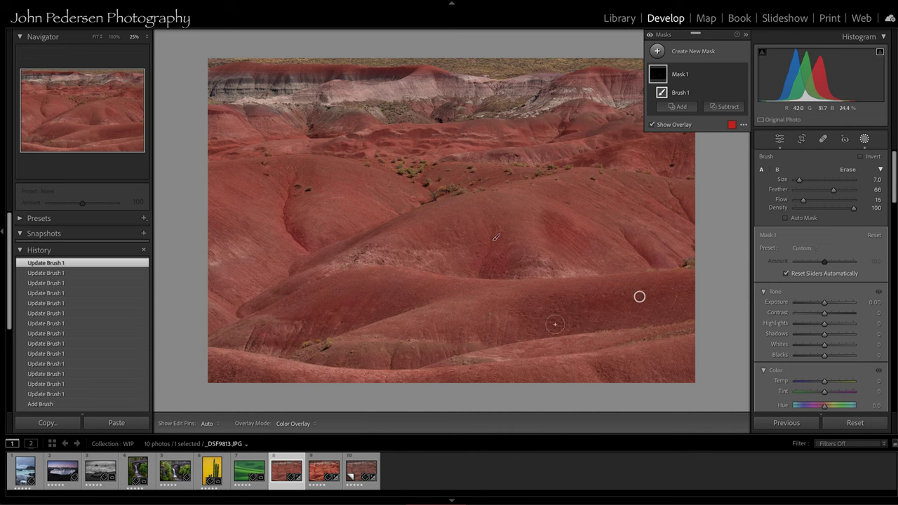
{"action": "key", "text": "h"}
{"action": "key", "text": "h"}
{"action": "mouse_move", "coordinate": [561, 321]}
{"action": "left_mouse_down"}
{"action": "mouse_move", "coordinate": [540, 327]}
{"action": "mouse_move", "coordinate": [615, 312]}
{"action": "left_mouse_up"}
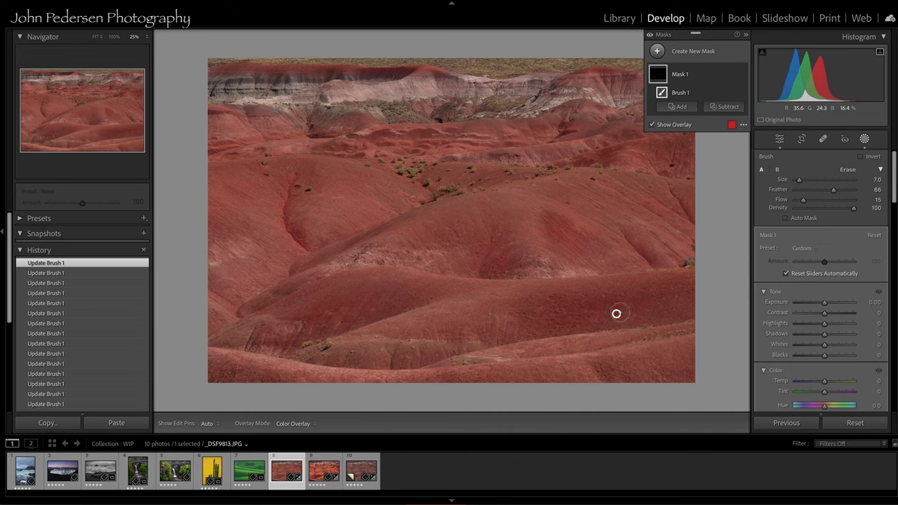
{"action": "key", "text": "h"}
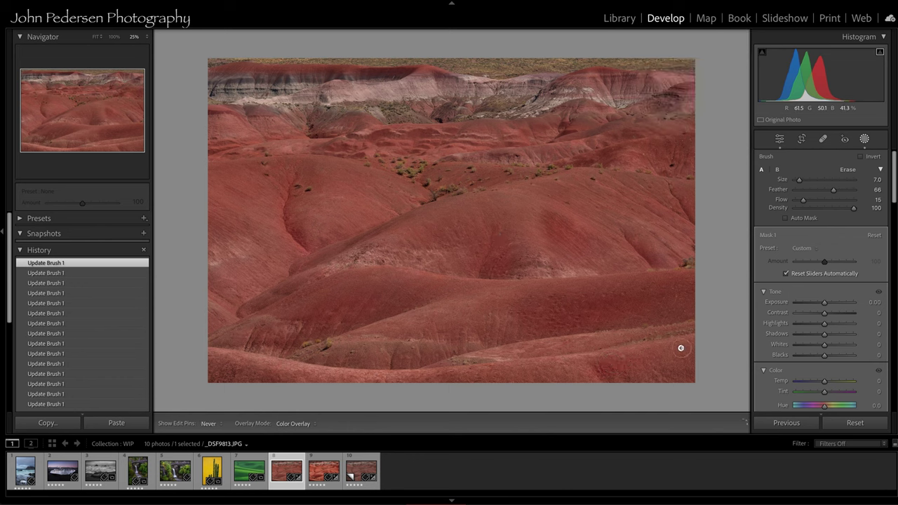
{"action": "key", "text": "h"}
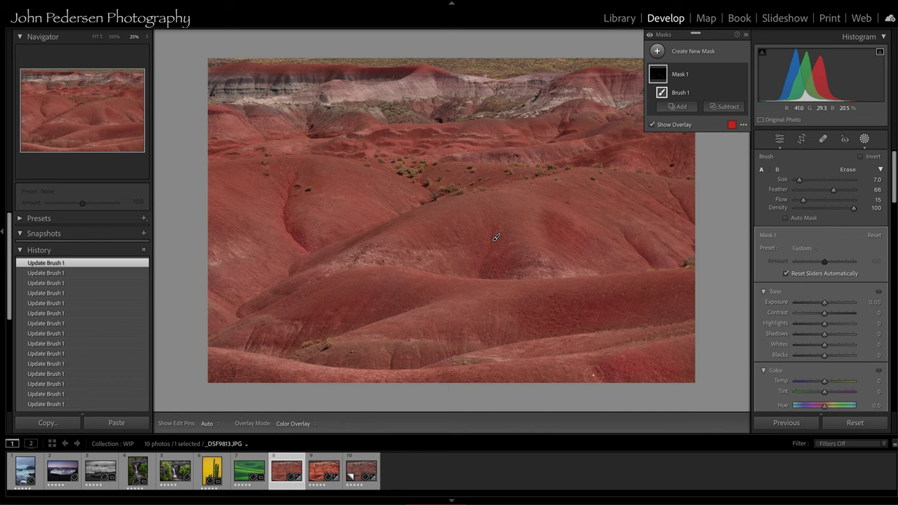
{"action": "key", "text": "h"}
{"action": "key", "text": "h"}
{"action": "key", "text": "h"}
{"action": "key", "text": "h"}
{"action": "key", "text": "h"}
{"action": "key", "text": "h"}
{"action": "key", "text": "h"}
{"action": "key", "text": "h"}
{"action": "key", "text": "h"}
{"action": "key", "text": "h"}
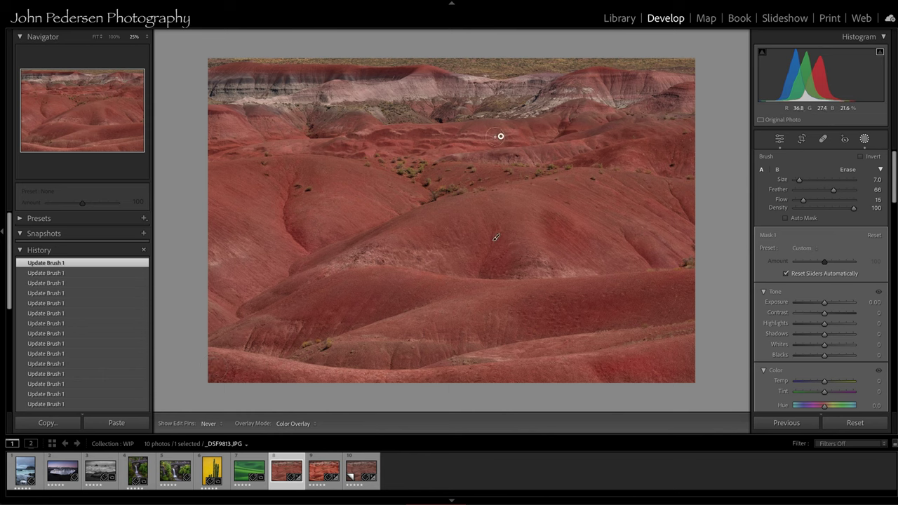
{"action": "key", "text": "h"}
{"action": "key", "text": "h"}
{"action": "key", "text": "h"}
{"action": "key", "text": "h"}
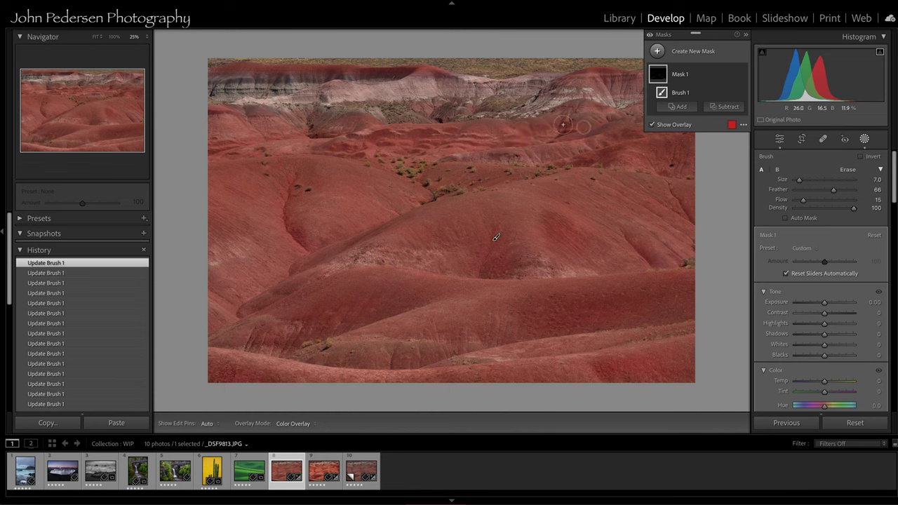
{"action": "key", "text": "h"}
{"action": "key", "text": "h"}
{"action": "key", "text": "h"}
{"action": "key", "text": "h"}
{"action": "key", "text": "h"}
{"action": "key", "text": "h"}
{"action": "key", "text": "h"}
{"action": "key", "text": "h"}
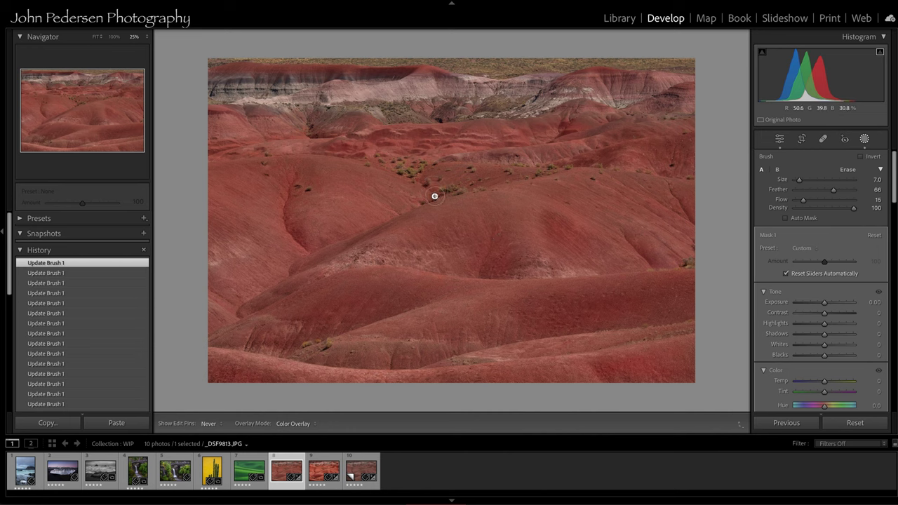
{"action": "key", "text": "h"}
{"action": "key", "text": "h"}
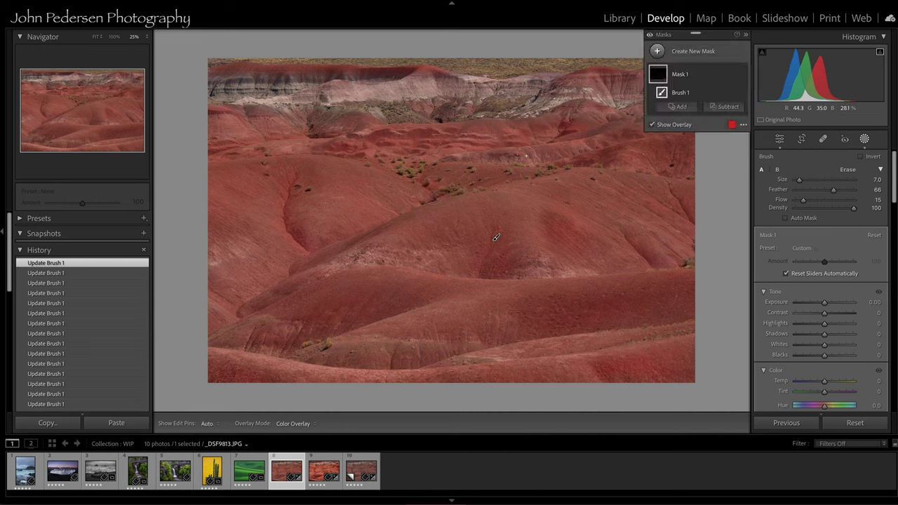
{"action": "left_click_drag", "start_coordinate": [825, 305], "coordinate": [788, 303]}
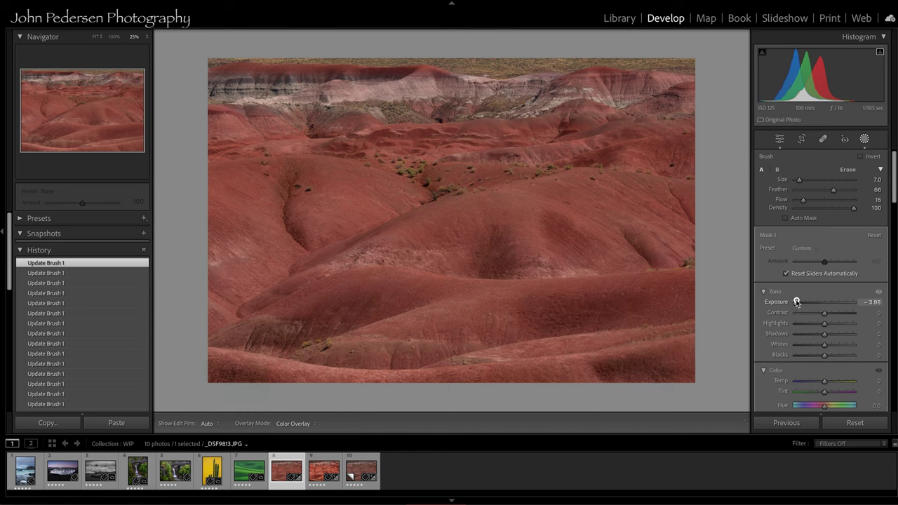
Ease Mask 1's exposure to -1.03, deepen its blacks to -34, and compare with the mask toggled off and on.
{"action": "left_click_drag", "start_coordinate": [797, 301], "coordinate": [816, 303]}
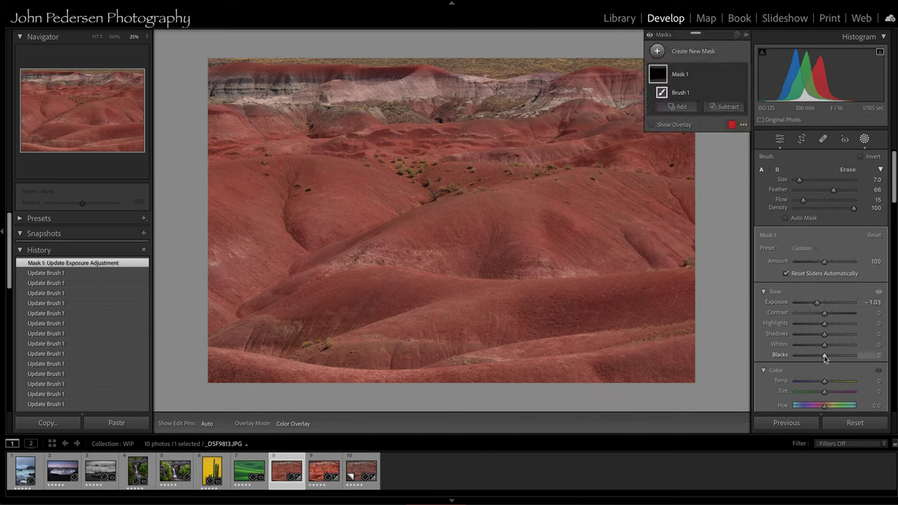
{"action": "left_click_drag", "start_coordinate": [824, 356], "coordinate": [814, 357]}
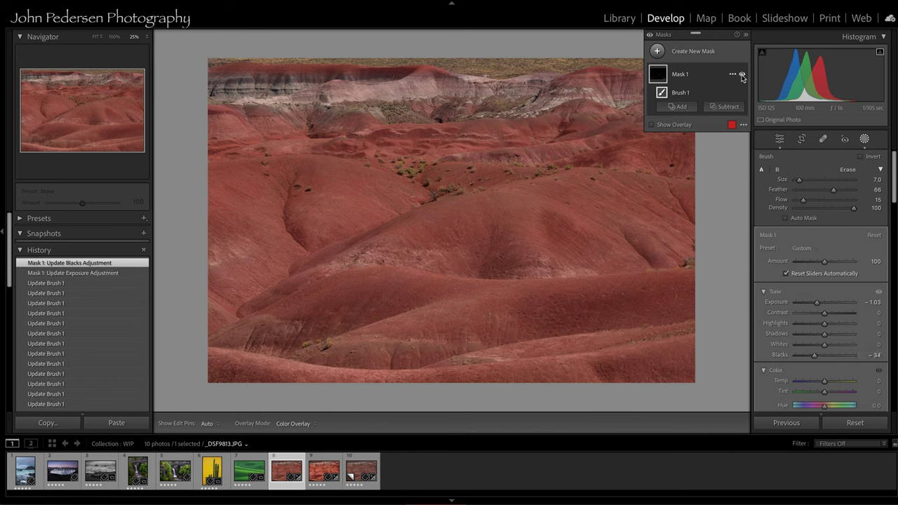
{"action": "left_click", "coordinate": [742, 75]}
{"action": "left_click", "coordinate": [742, 75]}
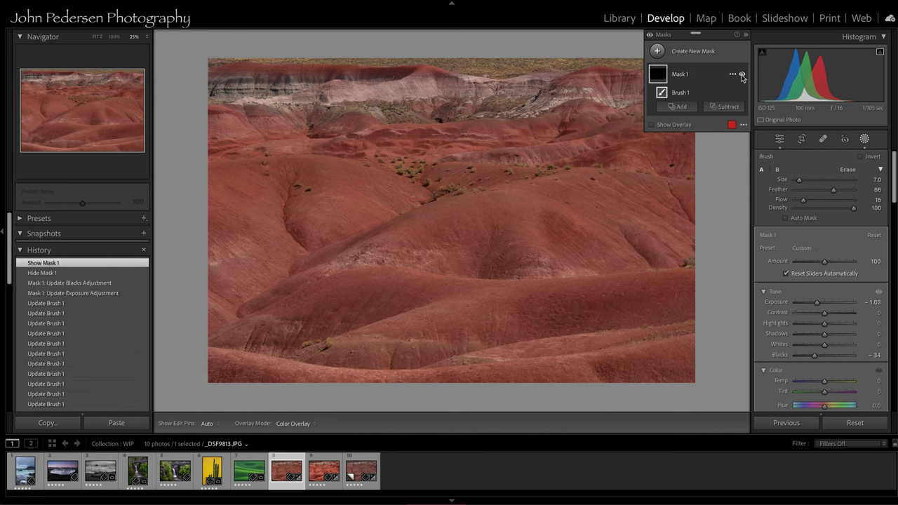
{"action": "left_click", "coordinate": [742, 74]}
{"action": "left_click", "coordinate": [743, 75]}
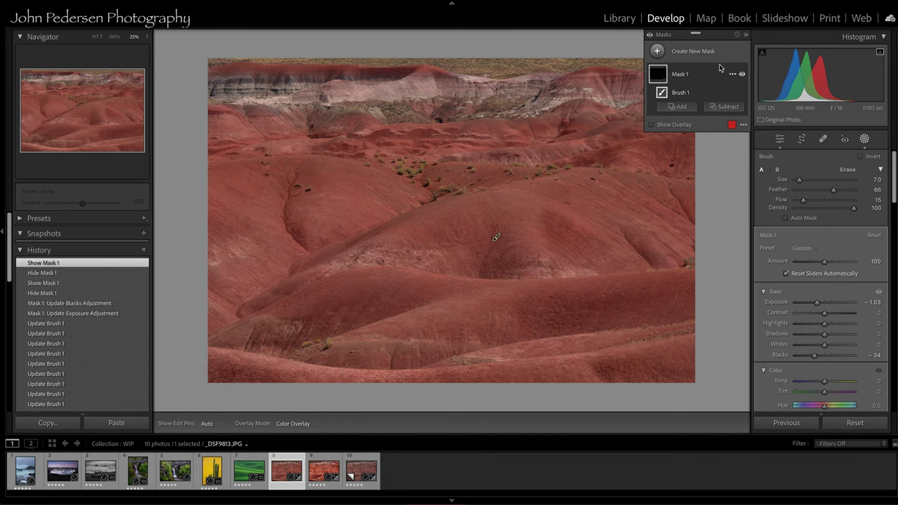
{"action": "left_click", "coordinate": [661, 52]}
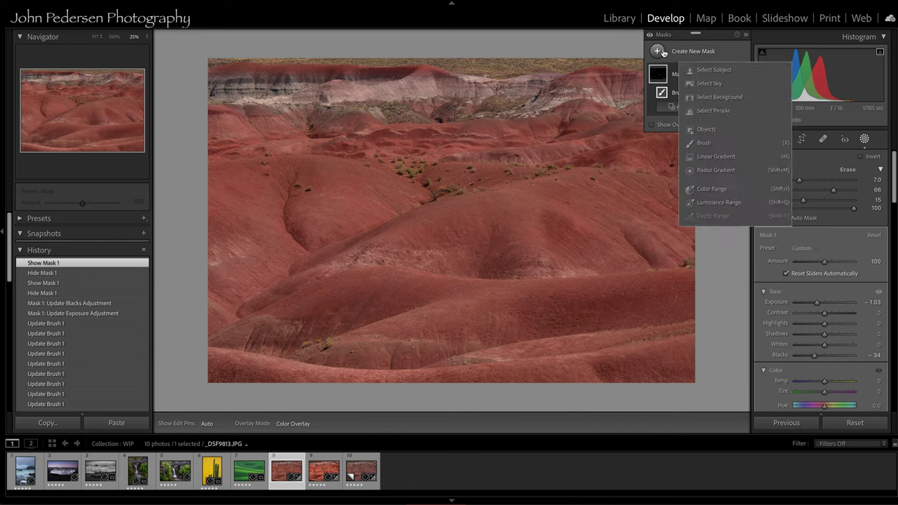
Start a new size-10 brush mask and paint it over the central and lower-right slopes.
{"action": "left_click", "coordinate": [701, 143]}
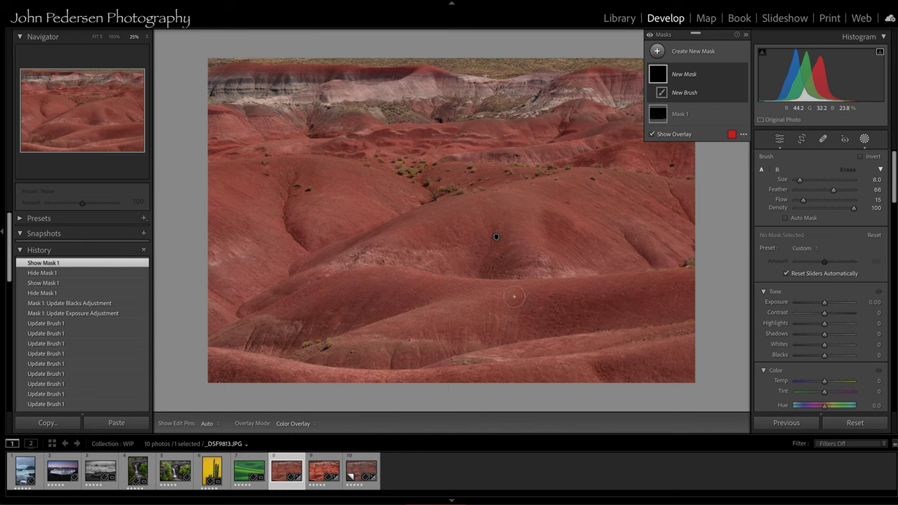
{"action": "scroll", "coordinate": [514, 296], "scroll_direction": "up", "scroll_amount": 2}
{"action": "key", "text": "h"}
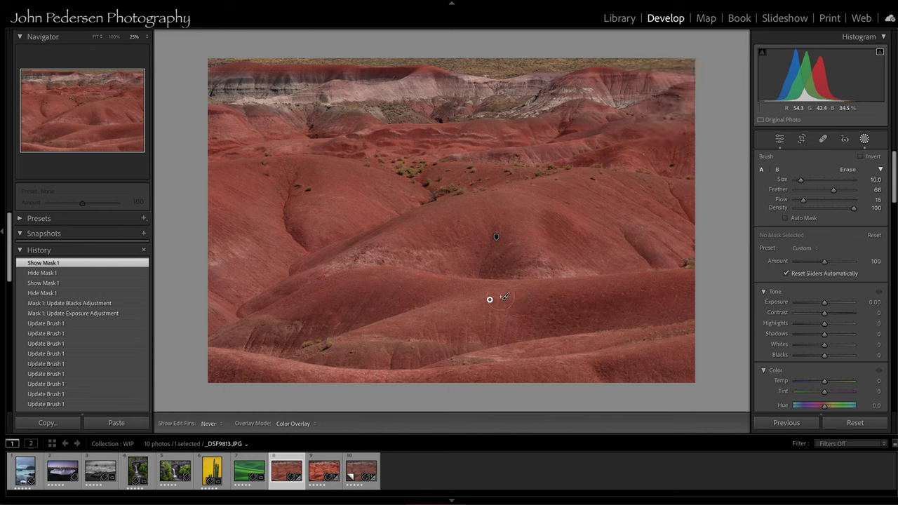
{"action": "mouse_move", "coordinate": [504, 297]}
{"action": "left_mouse_down"}
{"action": "mouse_move", "coordinate": [378, 336]}
{"action": "mouse_move", "coordinate": [508, 295]}
{"action": "mouse_move", "coordinate": [436, 275]}
{"action": "mouse_move", "coordinate": [358, 272]}
{"action": "mouse_move", "coordinate": [379, 235]}
{"action": "mouse_move", "coordinate": [356, 253]}
{"action": "mouse_move", "coordinate": [519, 198]}
{"action": "left_mouse_up"}
{"action": "mouse_move", "coordinate": [518, 199]}
{"action": "left_mouse_down"}
{"action": "mouse_move", "coordinate": [536, 274]}
{"action": "mouse_move", "coordinate": [533, 199]}
{"action": "mouse_move", "coordinate": [596, 176]}
{"action": "left_mouse_up"}
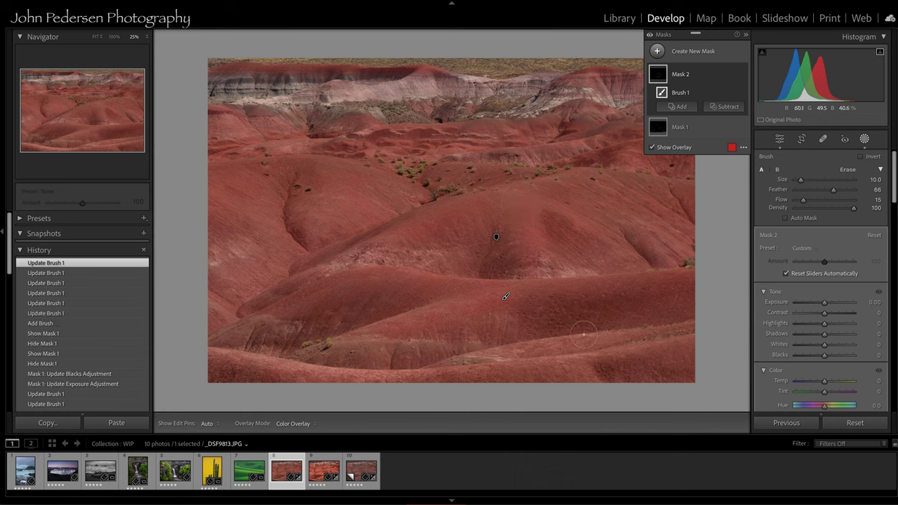
{"action": "left_click_drag", "start_coordinate": [484, 355], "coordinate": [650, 338]}
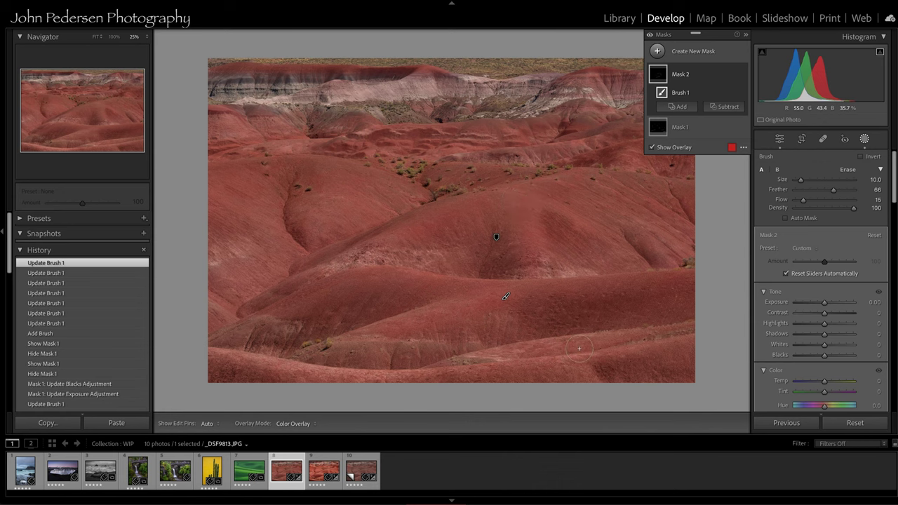
Paint Mask 2 over the left-side slopes, then shrink the brush to size 6.
{"action": "key", "text": "h"}
{"action": "key", "text": "h"}
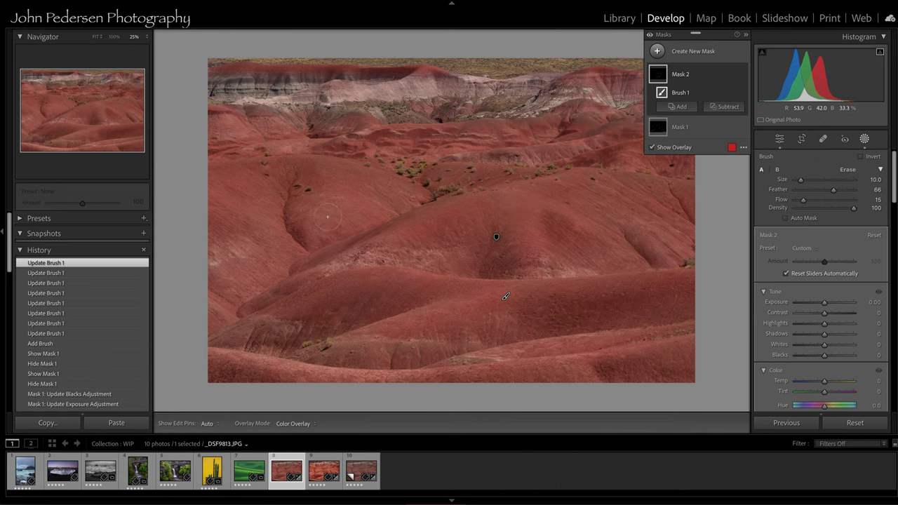
{"action": "mouse_move", "coordinate": [327, 217]}
{"action": "left_mouse_down"}
{"action": "mouse_move", "coordinate": [341, 163]}
{"action": "mouse_move", "coordinate": [339, 182]}
{"action": "mouse_move", "coordinate": [316, 229]}
{"action": "left_mouse_up"}
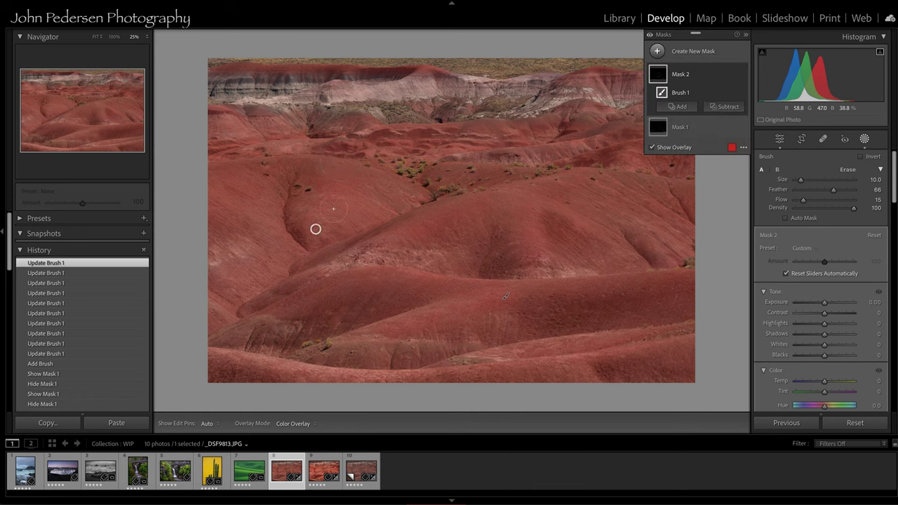
{"action": "left_click_drag", "start_coordinate": [328, 168], "coordinate": [299, 162]}
{"action": "key", "text": "h"}
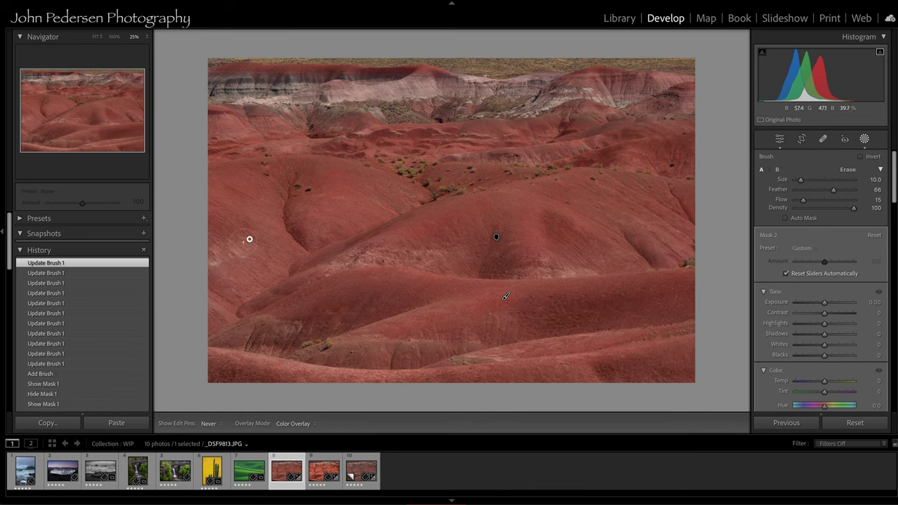
{"action": "mouse_move", "coordinate": [249, 240]}
{"action": "left_mouse_down"}
{"action": "mouse_move", "coordinate": [251, 248]}
{"action": "mouse_move", "coordinate": [259, 242]}
{"action": "mouse_move", "coordinate": [244, 166]}
{"action": "mouse_move", "coordinate": [321, 166]}
{"action": "left_mouse_up"}
{"action": "key", "text": "h"}
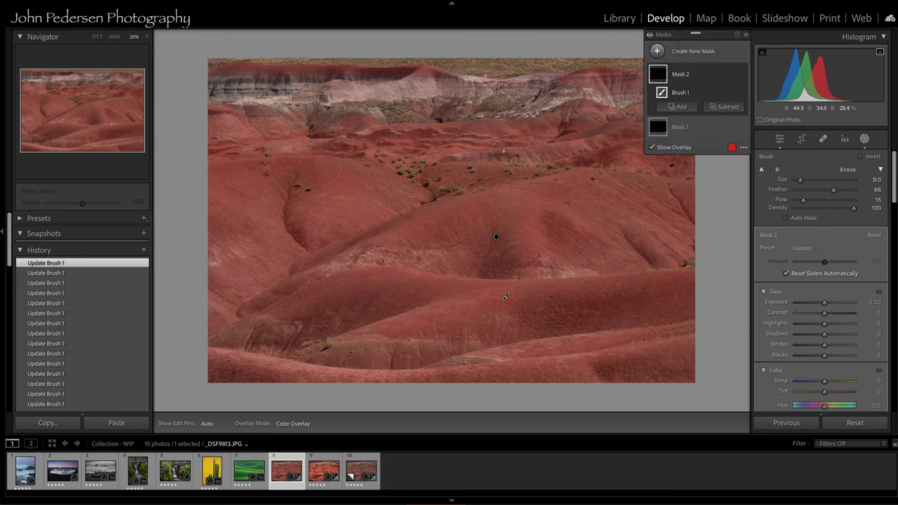
{"action": "key", "text": "h"}
{"action": "key", "text": "bracketleft"}
{"action": "key", "text": "h"}
{"action": "key", "text": "h"}
{"action": "key", "text": "h"}
{"action": "key", "text": "h"}
{"action": "key", "text": "h"}
{"action": "key", "text": "h"}
{"action": "key", "text": "h"}
{"action": "key", "text": "h"}
{"action": "key", "text": "h"}
{"action": "key", "text": "h"}
{"action": "key", "text": "h"}
{"action": "key", "text": "h"}
{"action": "key", "text": "h"}
{"action": "key", "text": "h"}
{"action": "key", "text": "h"}
Set Mask 2 to Exposure +1.27 and Whites +43, compare its effect, and exit masking.
{"action": "left_click", "coordinate": [826, 304]}
{"action": "left_click_drag", "start_coordinate": [826, 305], "coordinate": [857, 303]}
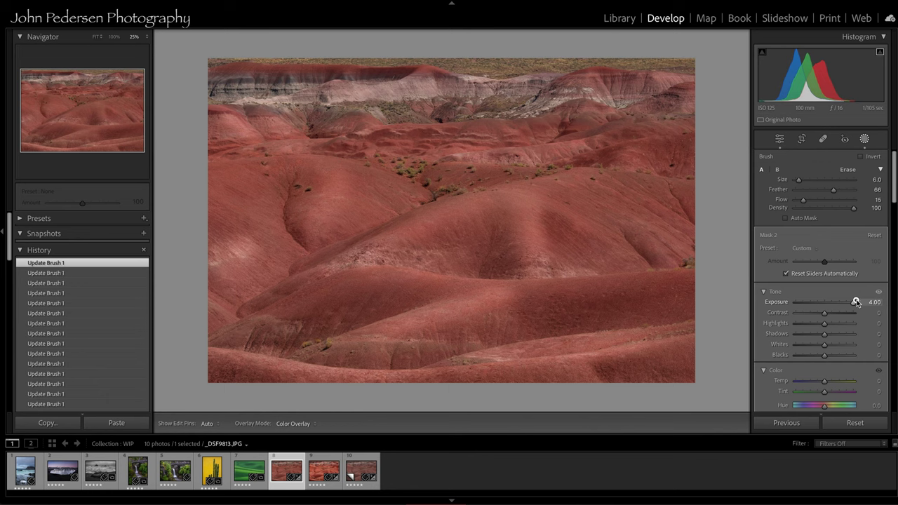
{"action": "left_click_drag", "start_coordinate": [856, 303], "coordinate": [835, 304]}
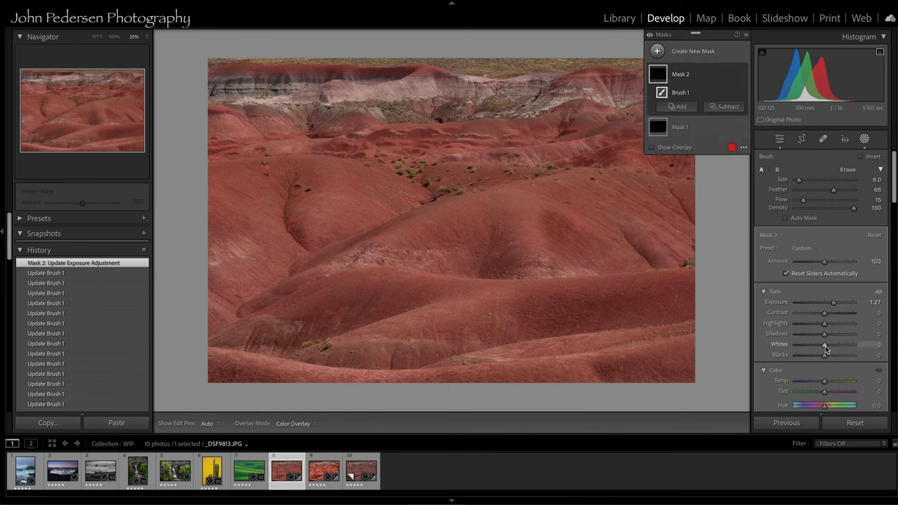
{"action": "left_click_drag", "start_coordinate": [825, 344], "coordinate": [837, 344]}
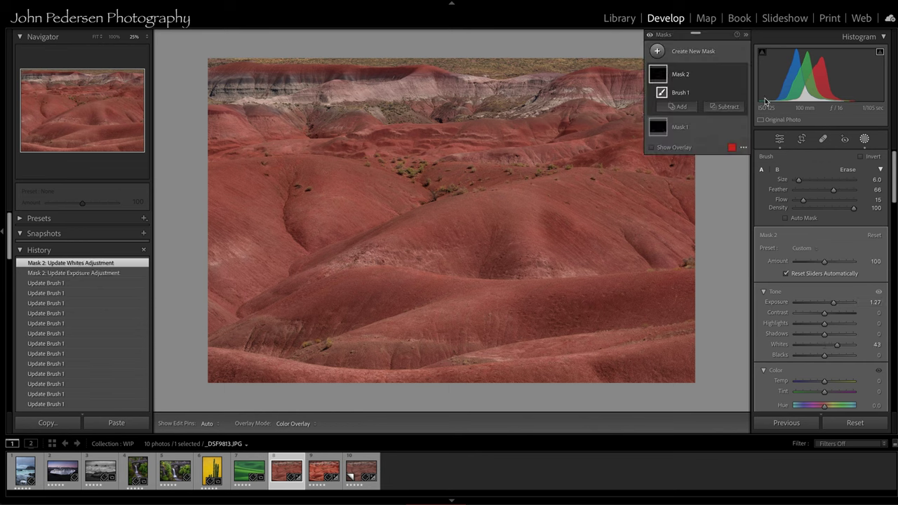
{"action": "left_click", "coordinate": [742, 74]}
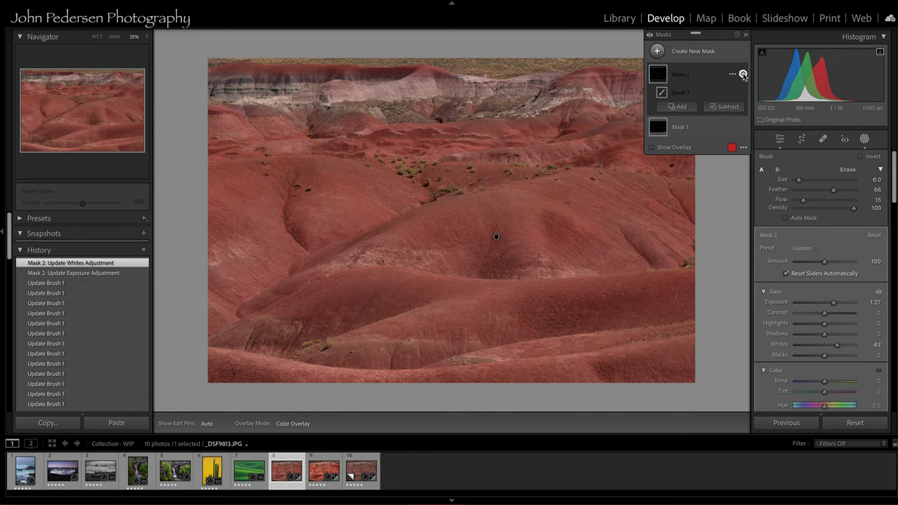
{"action": "left_click", "coordinate": [742, 75]}
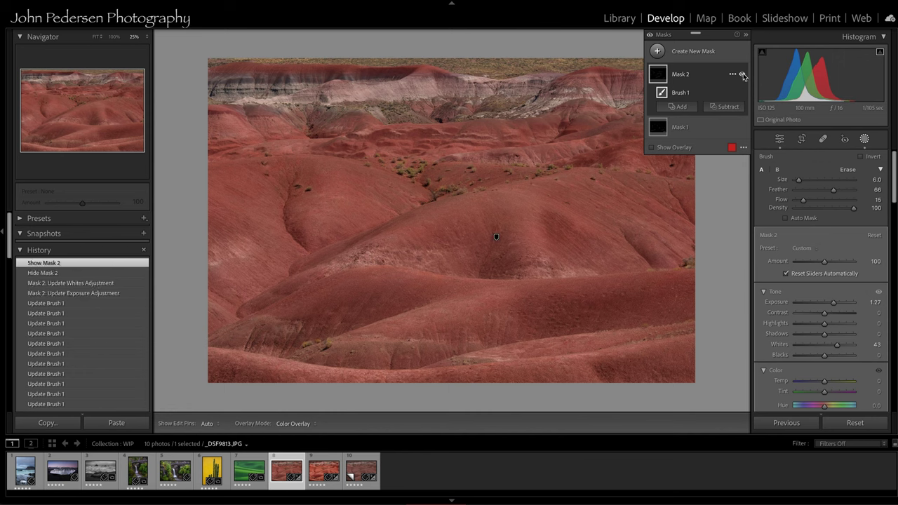
{"action": "left_click", "coordinate": [866, 140]}
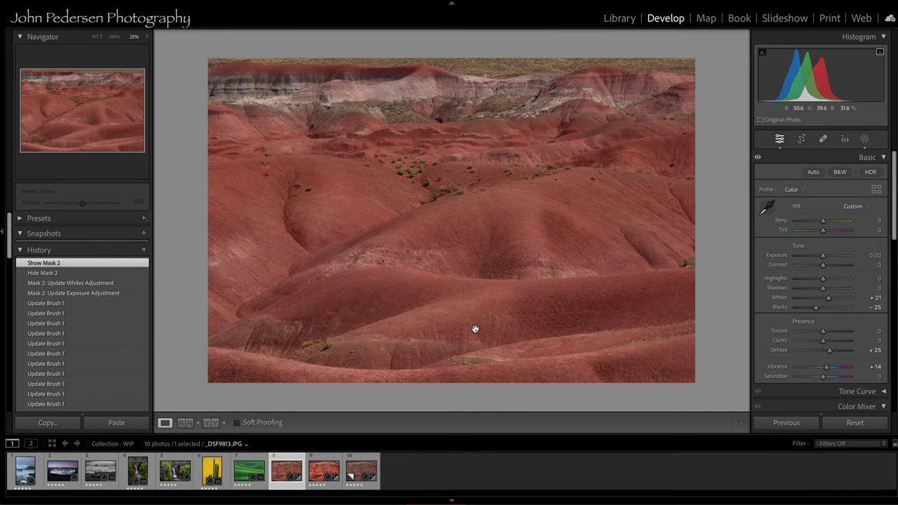
{"action": "left_click", "coordinate": [213, 423]}
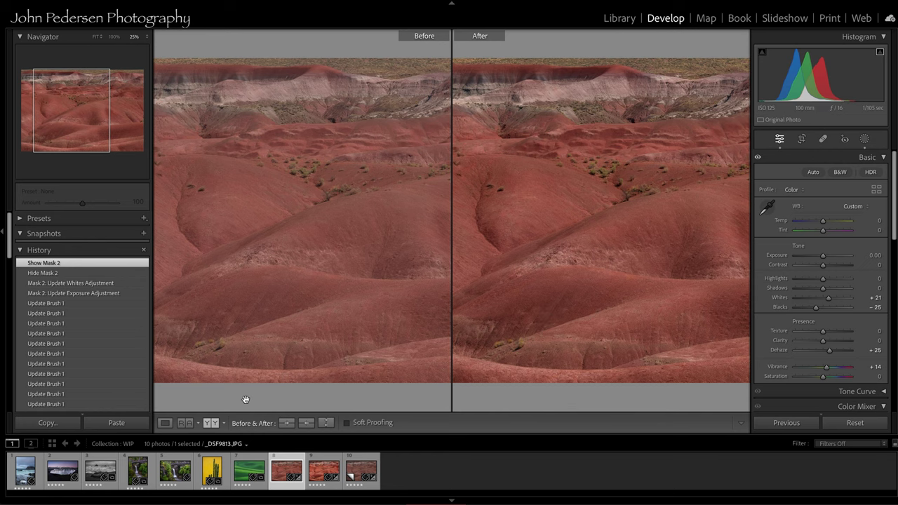
{"action": "left_click", "coordinate": [164, 423]}
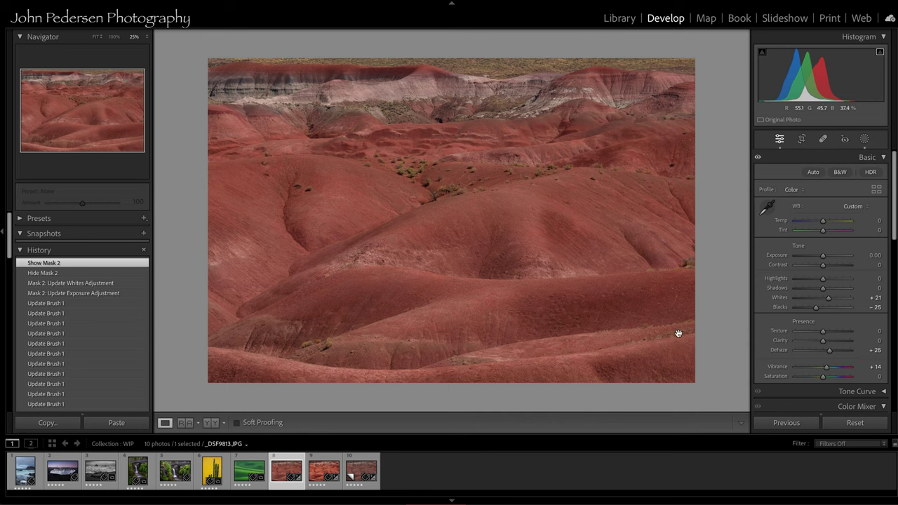
Raise Red saturation to +13, Orange to +8, and Blue Primary calibration saturation to +26.
{"action": "scroll", "coordinate": [844, 313], "scroll_direction": "down", "scroll_amount": 1}
{"action": "scroll", "coordinate": [842, 309], "scroll_direction": "down", "scroll_amount": 6}
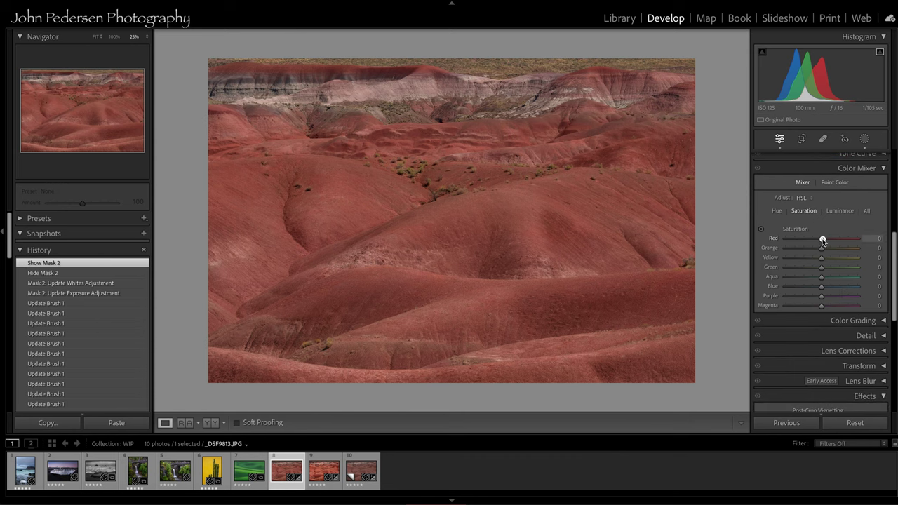
{"action": "left_click_drag", "start_coordinate": [823, 239], "coordinate": [822, 247]}
{"action": "scroll", "coordinate": [825, 323], "scroll_direction": "down", "scroll_amount": 8}
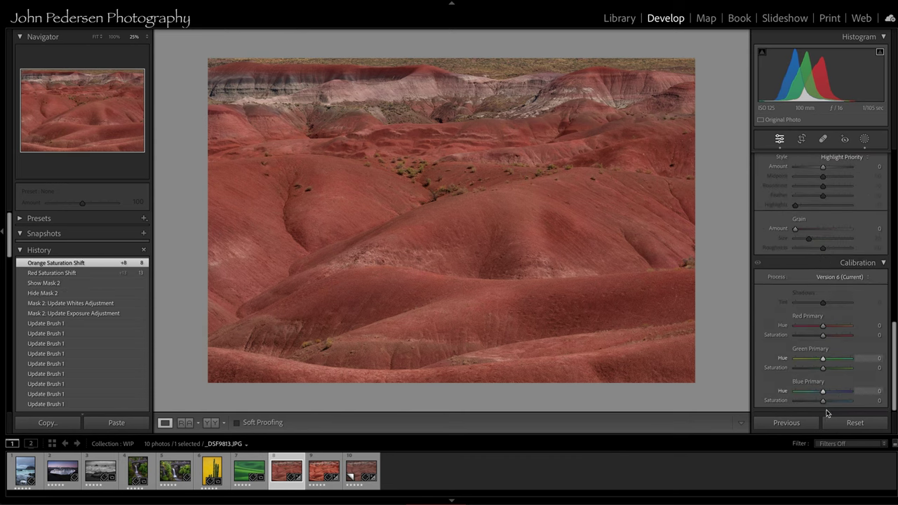
{"action": "left_click_drag", "start_coordinate": [831, 403], "coordinate": [831, 405]}
{"action": "scroll", "coordinate": [814, 335], "scroll_direction": "up", "scroll_amount": 15}
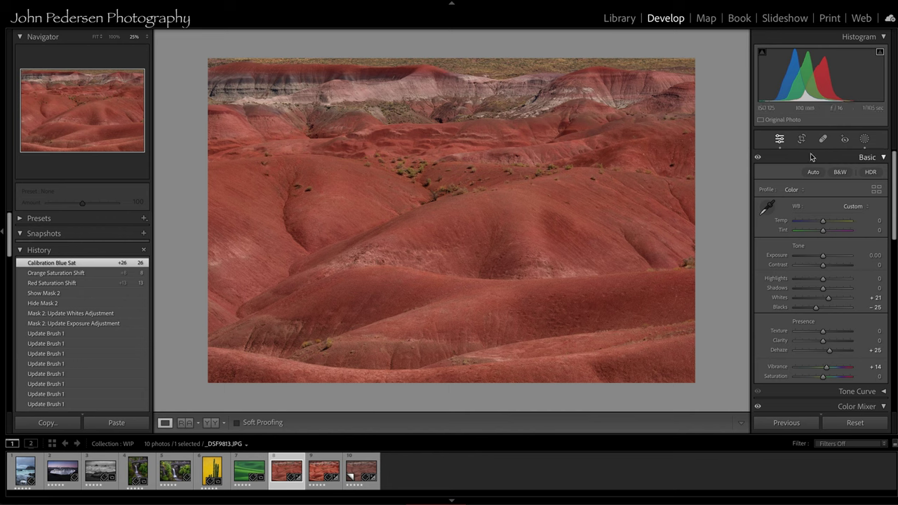
Add a linear gradient mask fading down from the photo's top edge.
{"action": "left_click", "coordinate": [864, 140]}
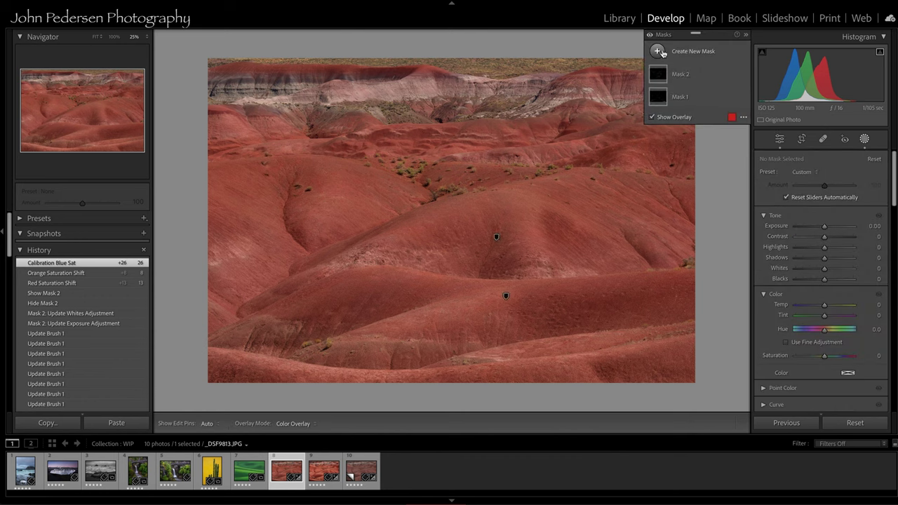
{"action": "left_click", "coordinate": [660, 51]}
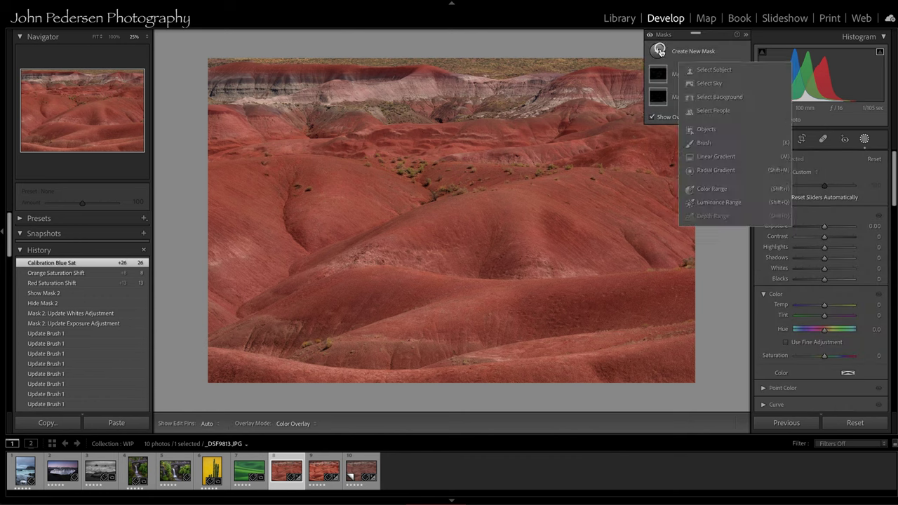
{"action": "left_click", "coordinate": [715, 157]}
{"action": "left_click_drag", "start_coordinate": [433, 64], "coordinate": [433, 88]}
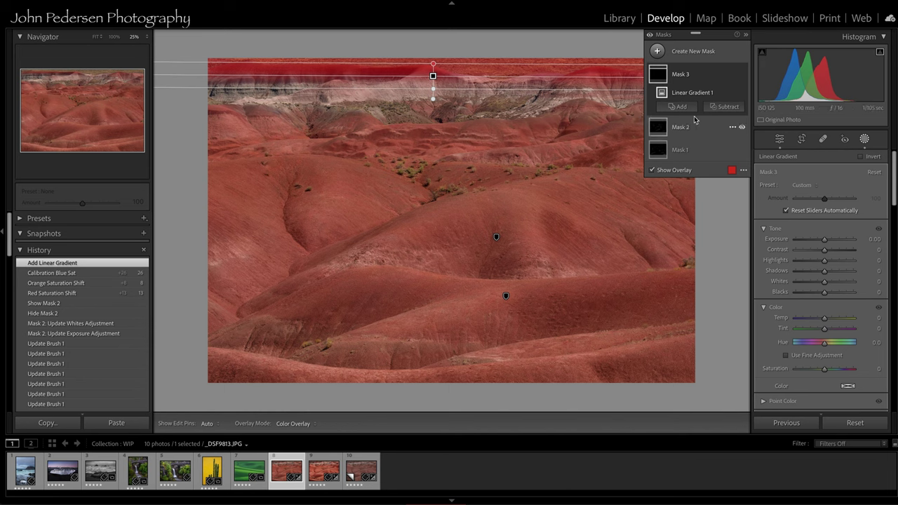
Subtract an object selection marked across the top-left edge from the gradient.
{"action": "left_click", "coordinate": [726, 108]}
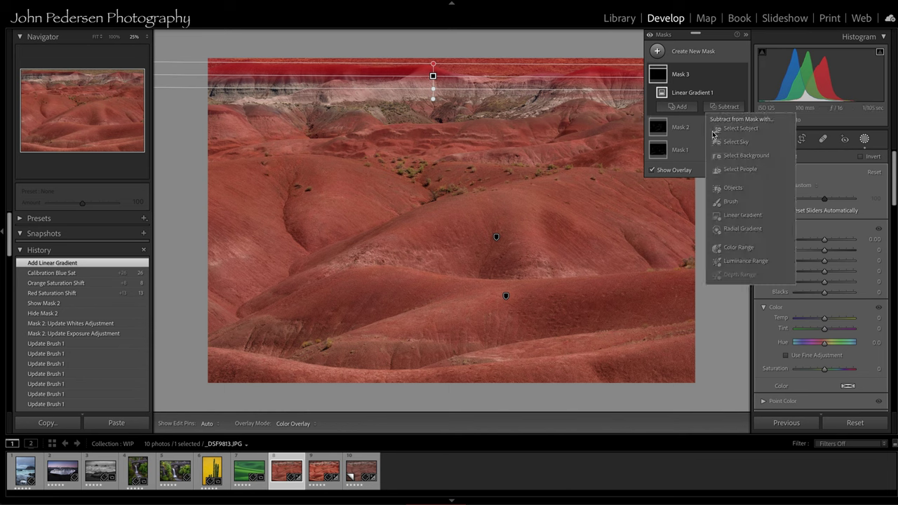
{"action": "left_click", "coordinate": [732, 187]}
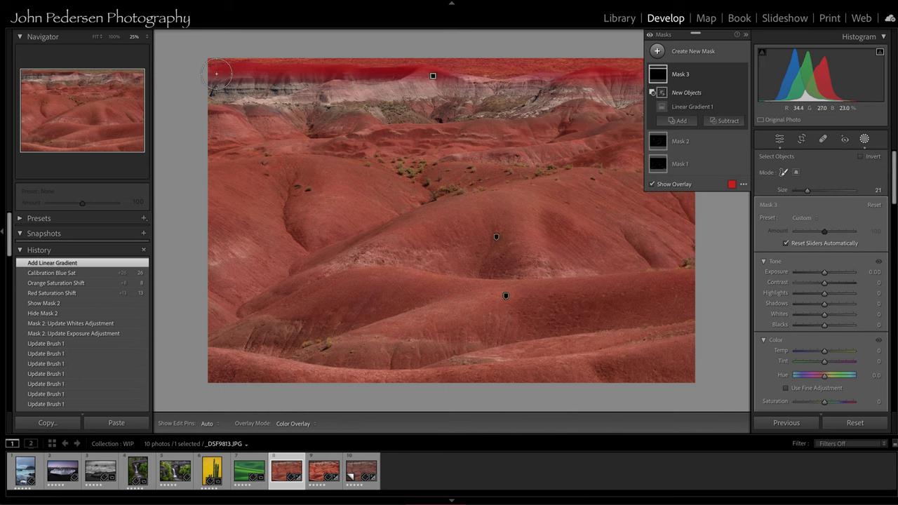
{"action": "mouse_move", "coordinate": [223, 74]}
{"action": "left_mouse_down"}
{"action": "mouse_move", "coordinate": [363, 74]}
{"action": "mouse_move", "coordinate": [491, 89]}
{"action": "mouse_move", "coordinate": [598, 80]}
{"action": "mouse_move", "coordinate": [693, 88]}
{"action": "left_mouse_up"}
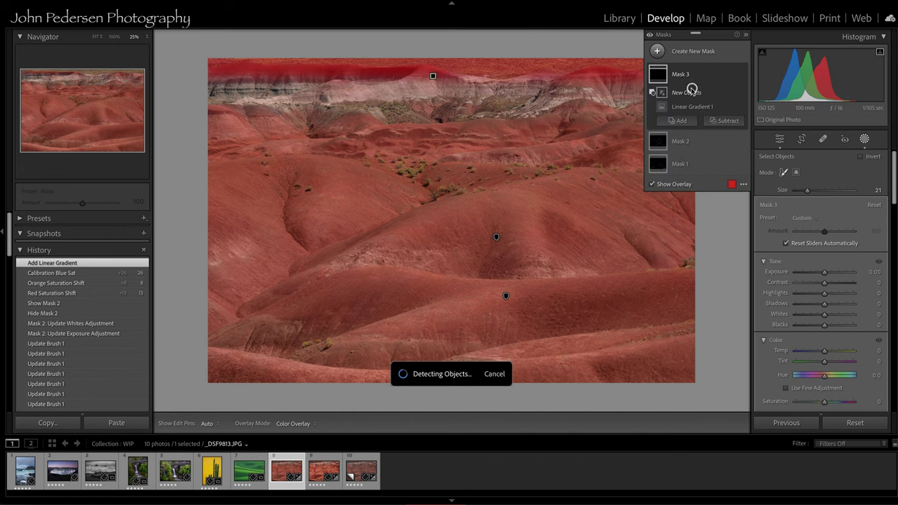
Brush the pale top ridge out of Mask 3 with a subtracting brush.
{"action": "left_click", "coordinate": [728, 123]}
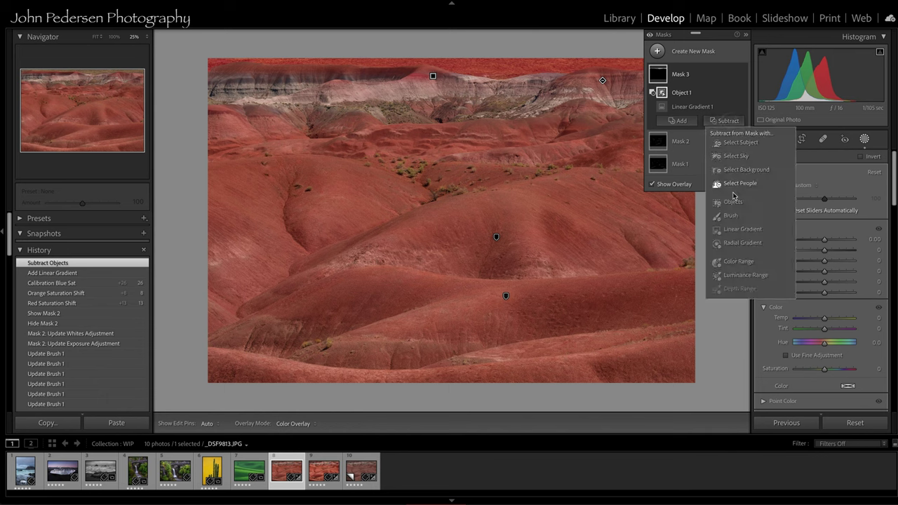
{"action": "left_click", "coordinate": [734, 216]}
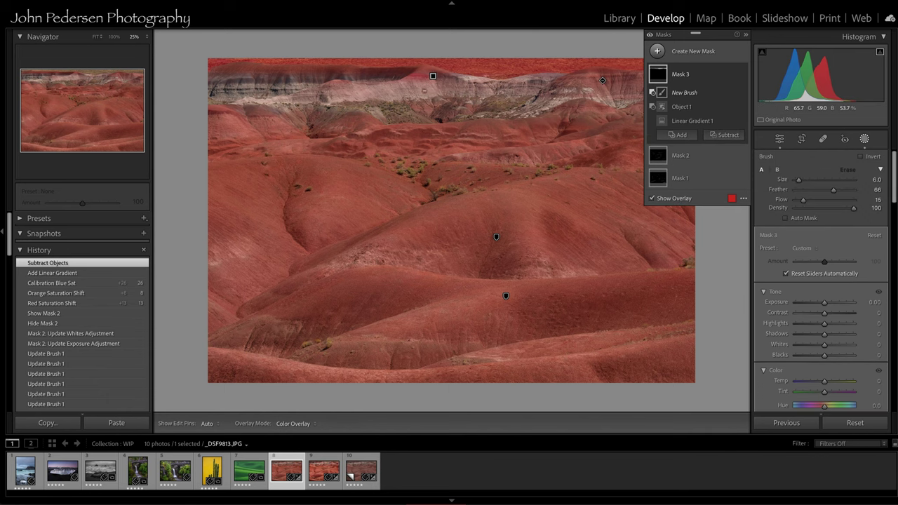
{"action": "key", "text": "h"}
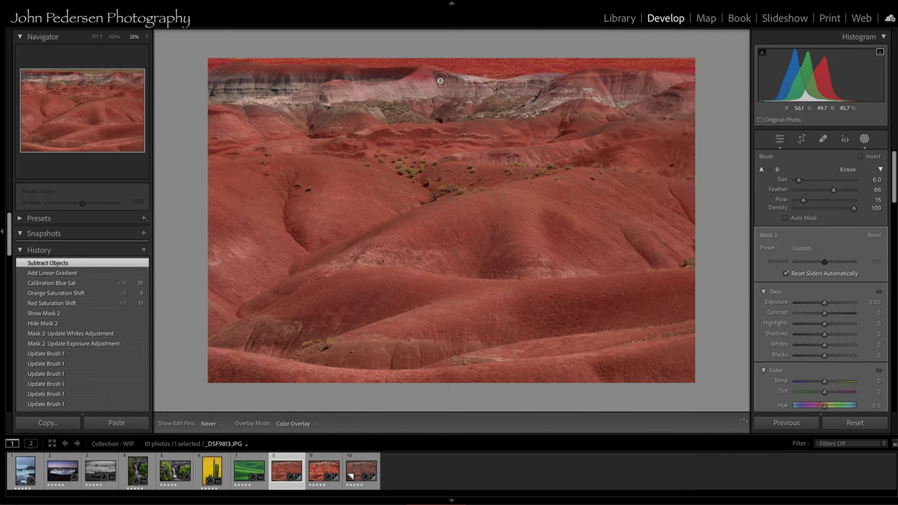
{"action": "key", "text": "h"}
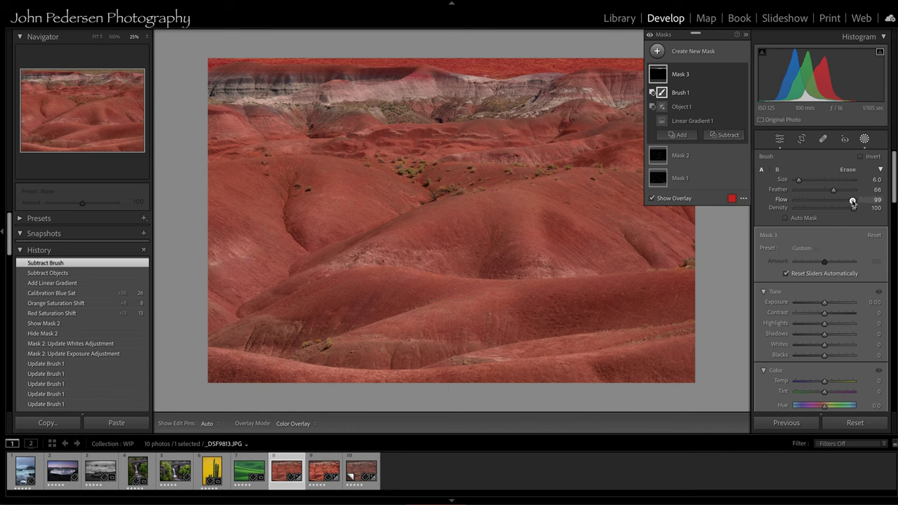
{"action": "left_click_drag", "start_coordinate": [405, 76], "coordinate": [421, 79]}
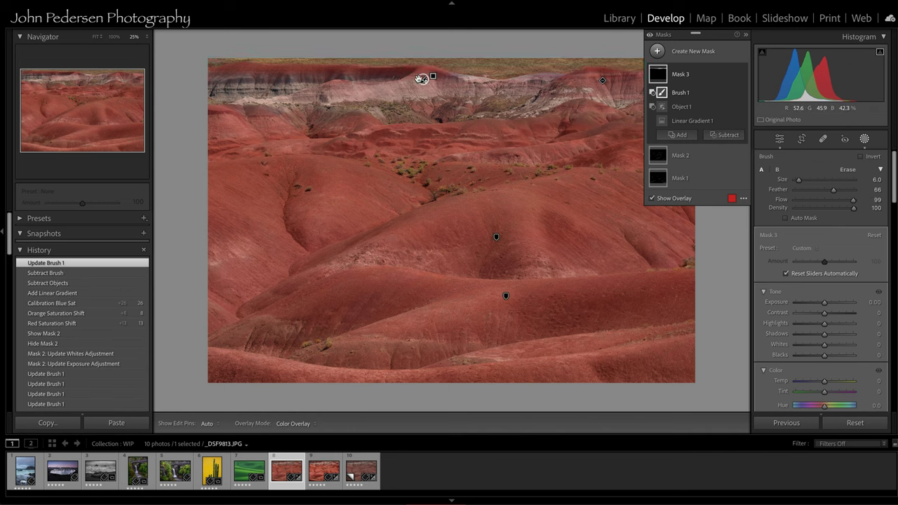
{"action": "key", "text": "h"}
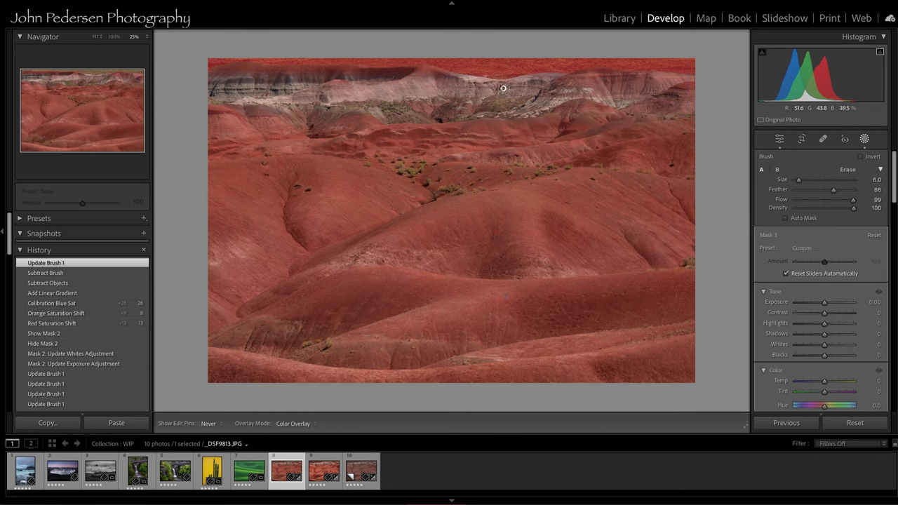
{"action": "left_click_drag", "start_coordinate": [503, 88], "coordinate": [557, 85]}
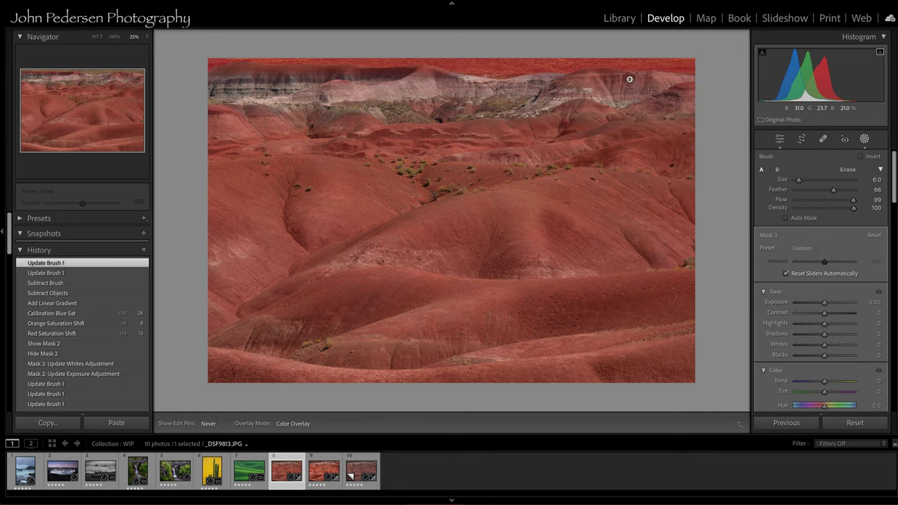
{"action": "key", "text": "h"}
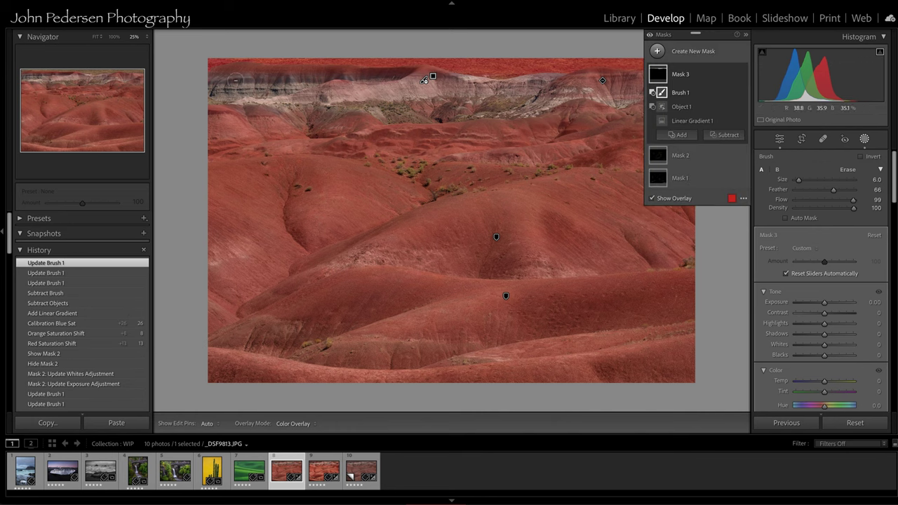
Erase one more ridge spot and darken Mask 3 to -0.46 exposure.
{"action": "key", "text": "h"}
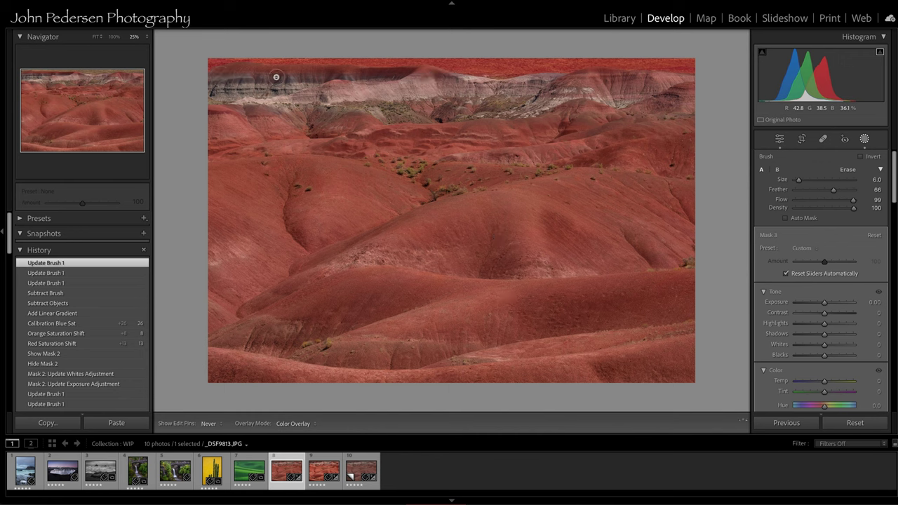
{"action": "key", "text": "h"}
{"action": "left_click", "coordinate": [432, 76]}
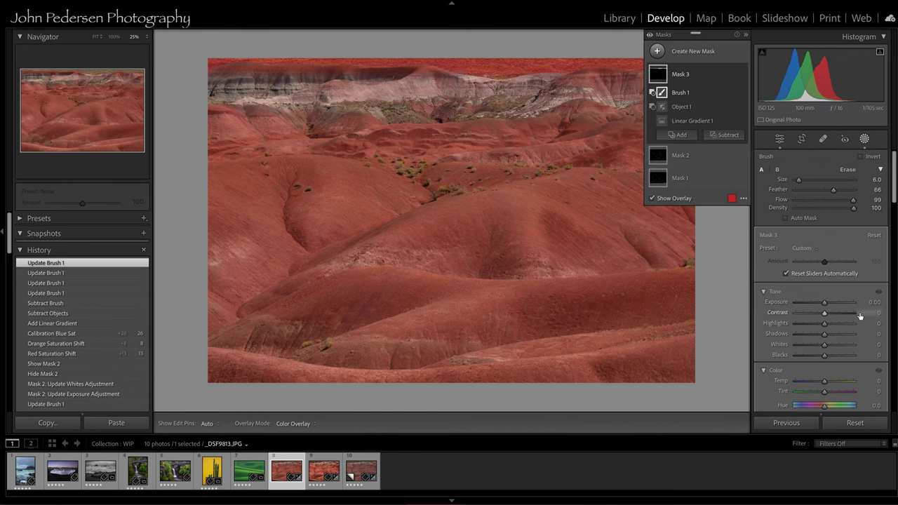
{"action": "left_click_drag", "start_coordinate": [825, 304], "coordinate": [823, 306]}
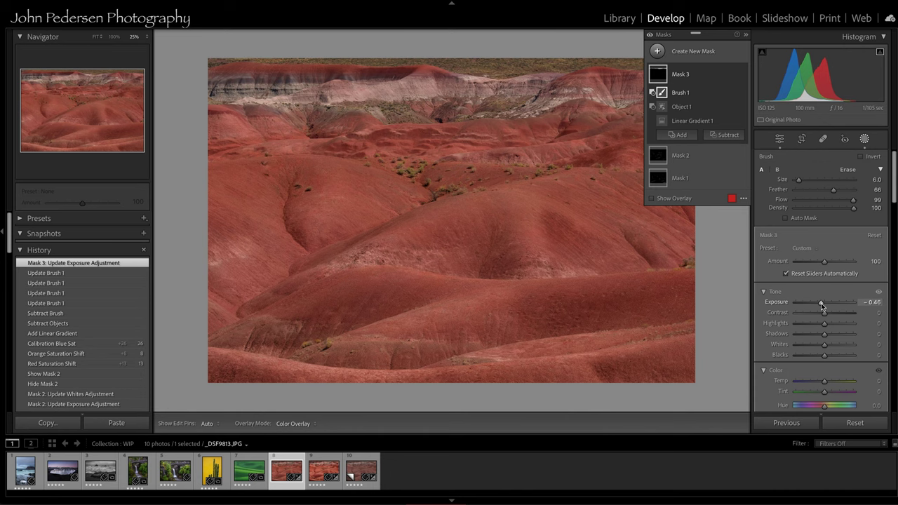
{"action": "key", "text": "shift+w"}
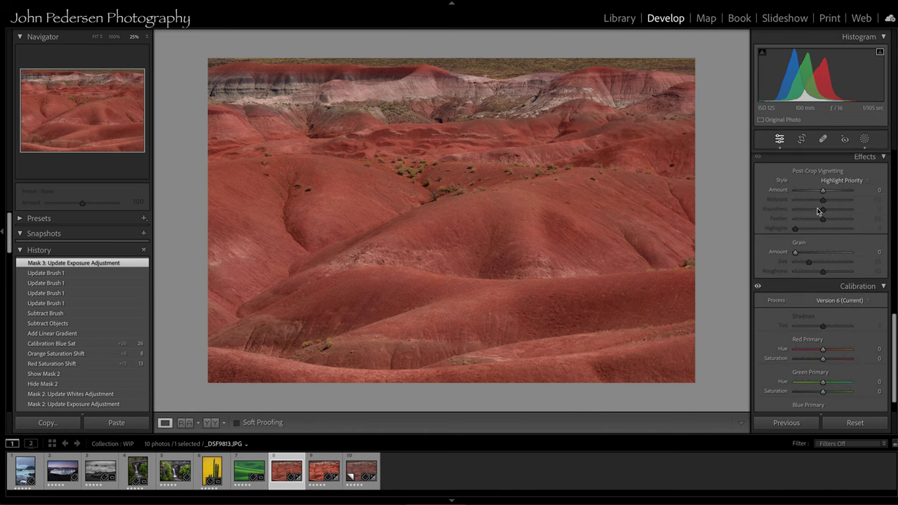
Try a -14 post-crop vignette, reset it to 0, and reopen the list of masks.
{"action": "left_click_drag", "start_coordinate": [824, 192], "coordinate": [819, 194]}
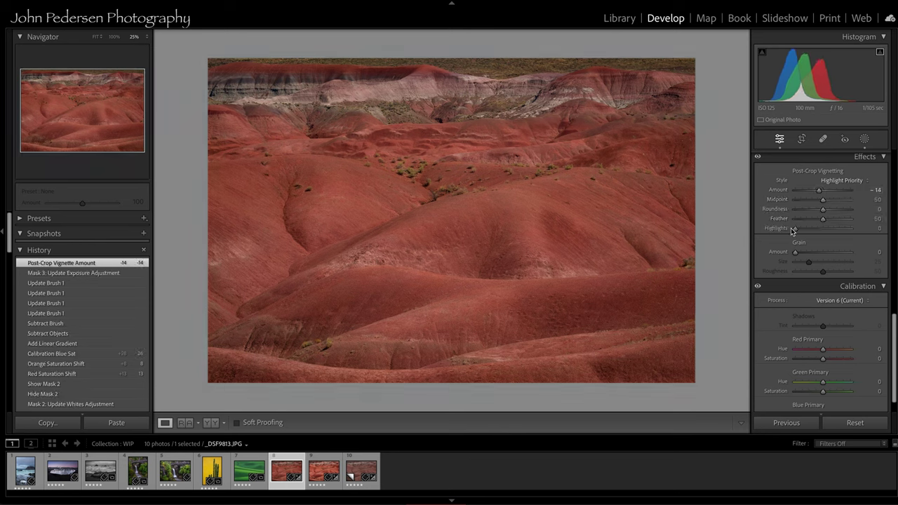
{"action": "double_click", "coordinate": [780, 192]}
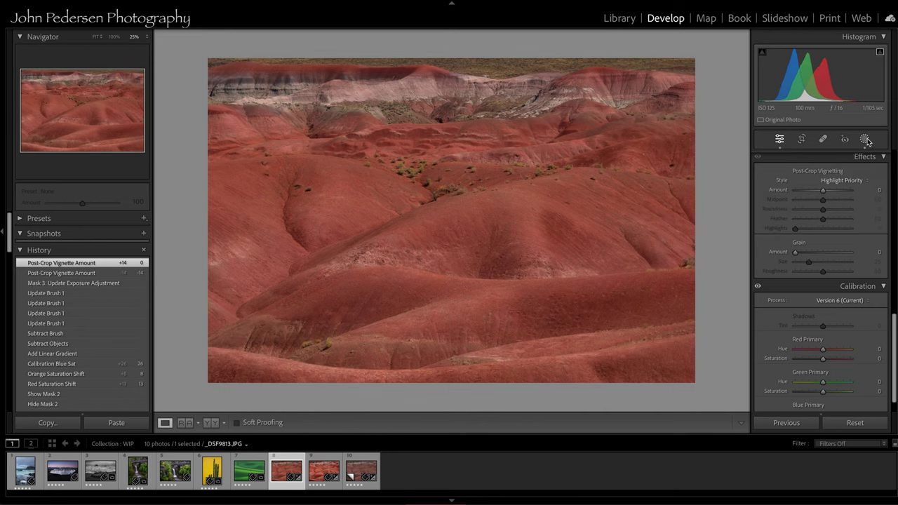
{"action": "left_click", "coordinate": [865, 139]}
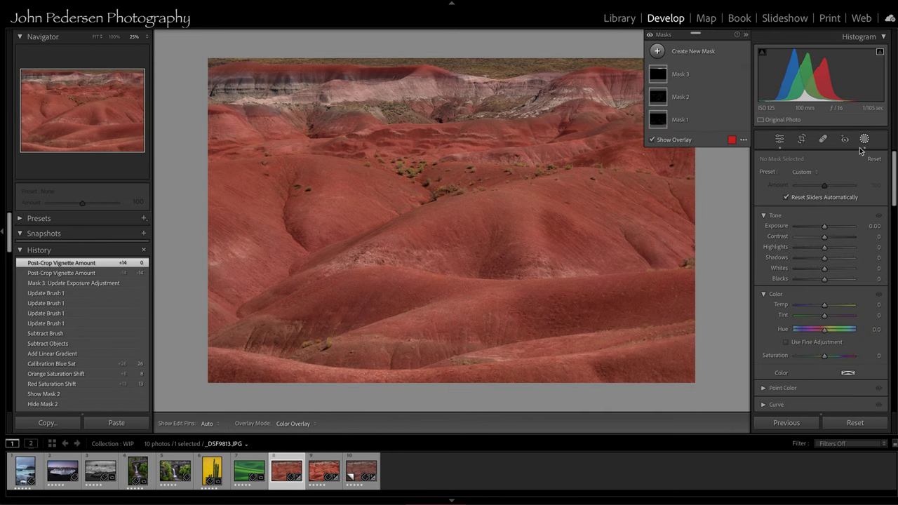
Draw a large centred radial gradient mask at -0.39 exposure, inverted to darken only the edges.
{"action": "left_click", "coordinate": [657, 50]}
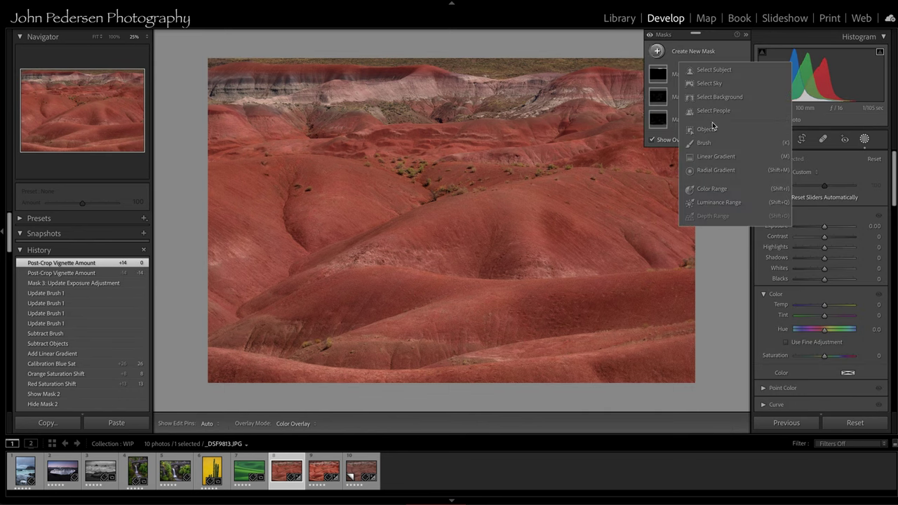
{"action": "left_click", "coordinate": [715, 170]}
{"action": "left_click_drag", "start_coordinate": [446, 191], "coordinate": [844, 489]}
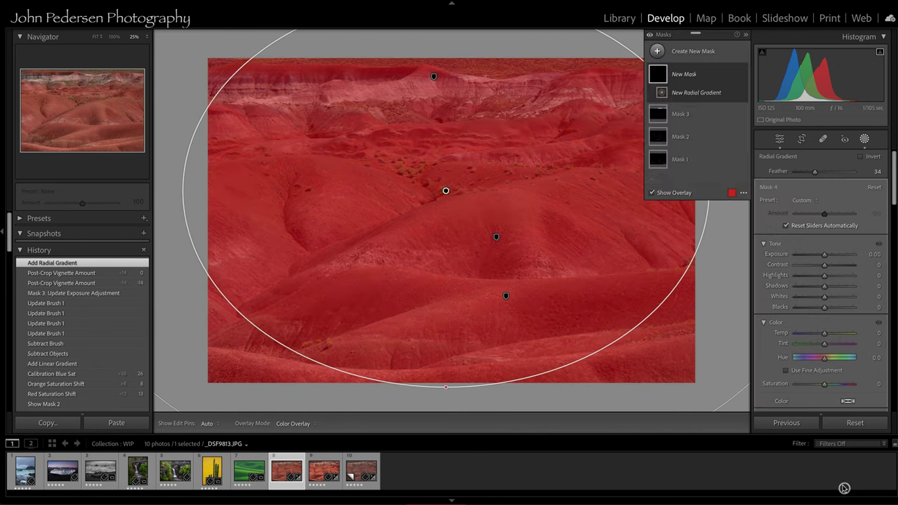
{"action": "left_click", "coordinate": [860, 157]}
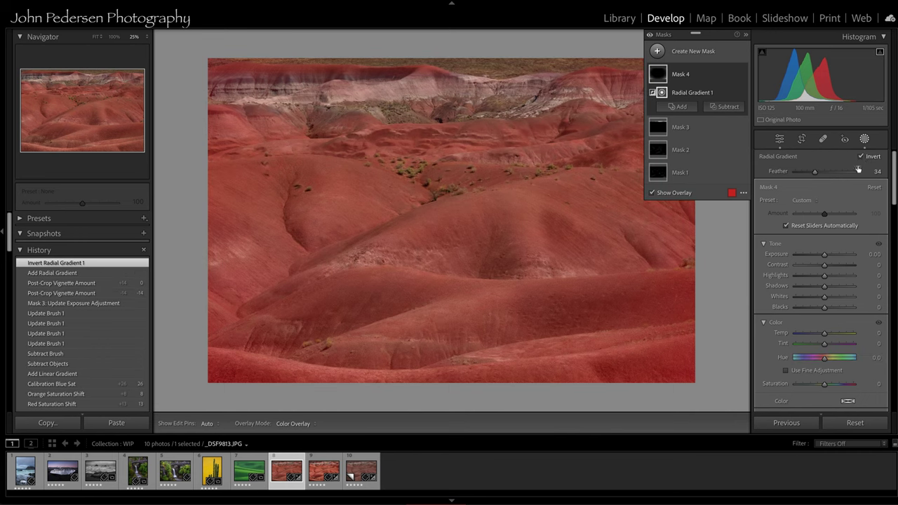
{"action": "left_click", "coordinate": [860, 156]}
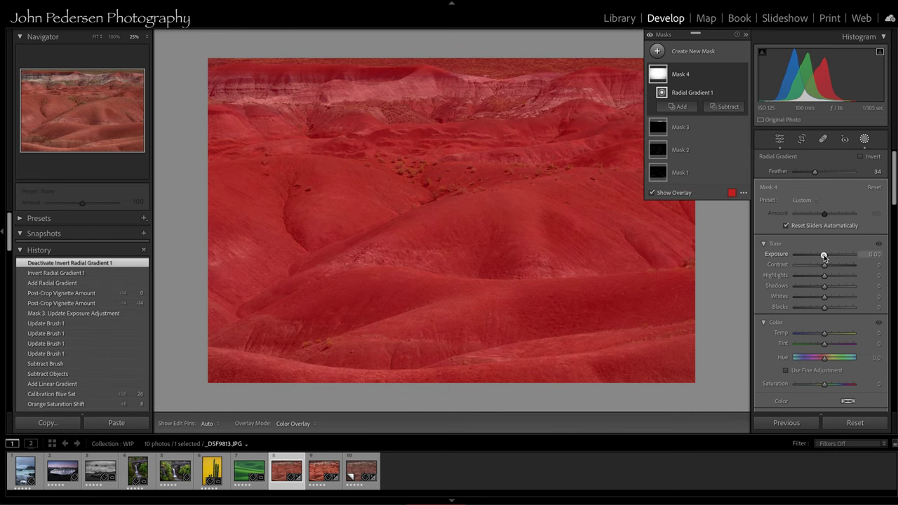
{"action": "left_click_drag", "start_coordinate": [823, 255], "coordinate": [821, 255]}
{"action": "left_click", "coordinate": [860, 157]}
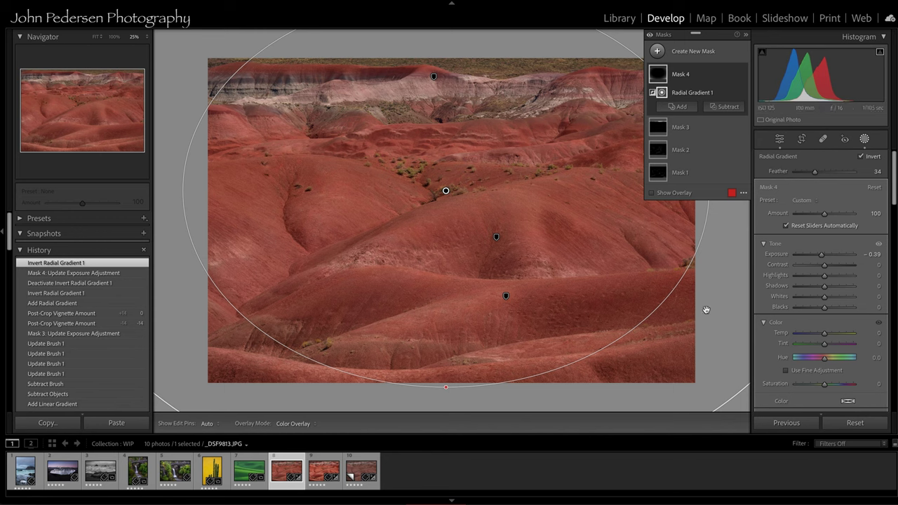
{"action": "left_click", "coordinate": [864, 139]}
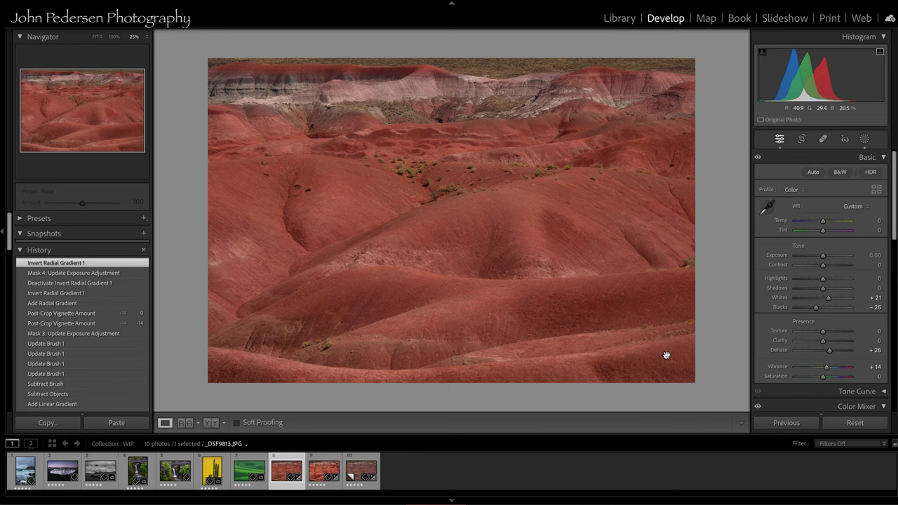
Show the before and after views side by side, zoomed in on the hills.
{"action": "left_click", "coordinate": [210, 422]}
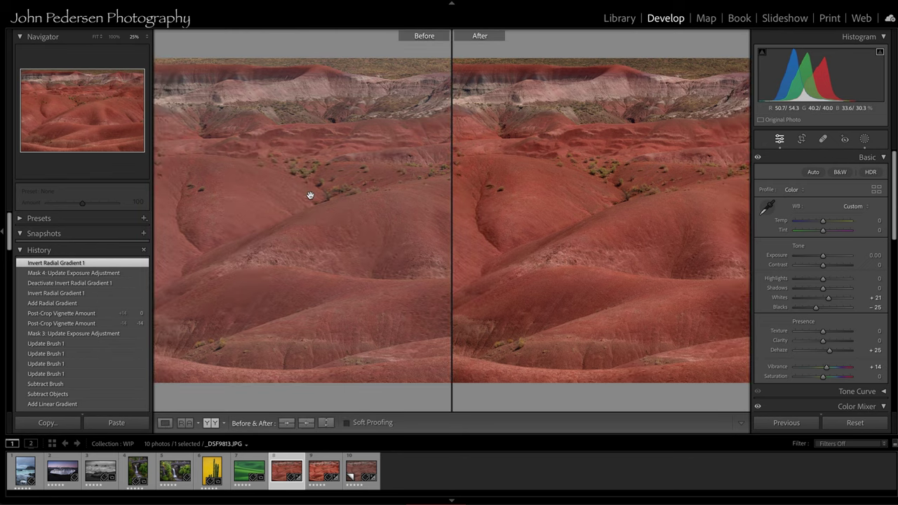
{"action": "left_click_drag", "start_coordinate": [322, 229], "coordinate": [341, 220]}
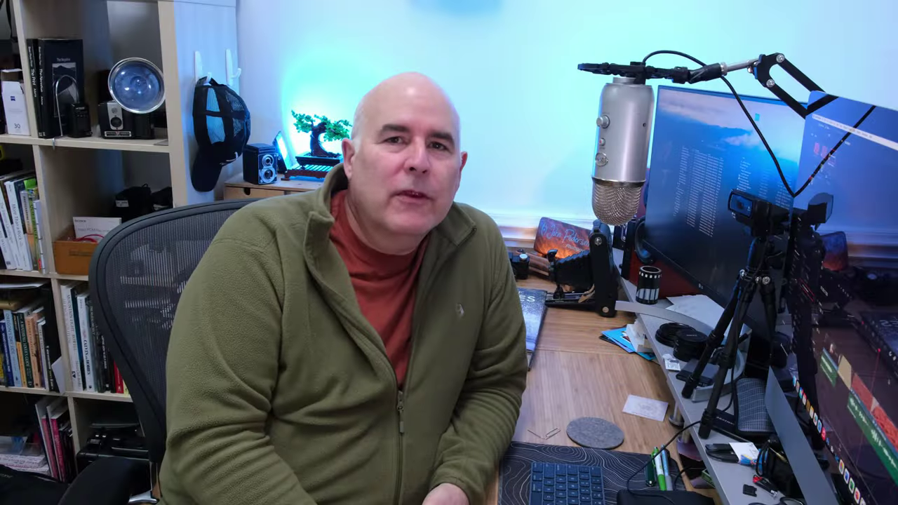